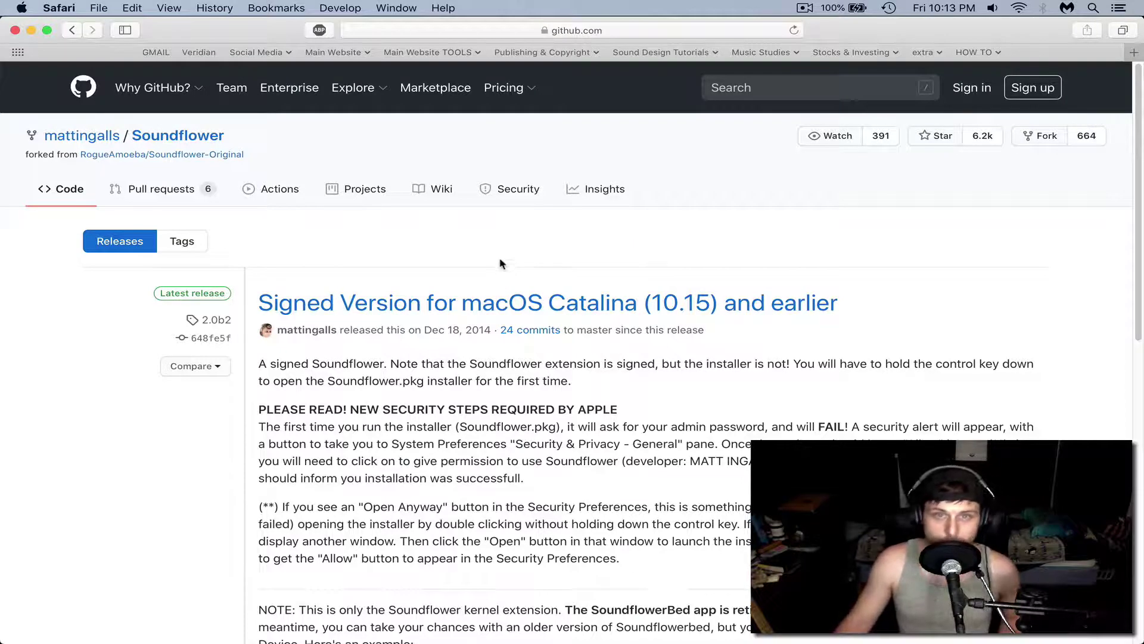
# Step: Download Soundflower-2.0b2.dmg from the release Assets and mount it from Safari's Downloads list
pyautogui.scroll(-10, 512, 270)
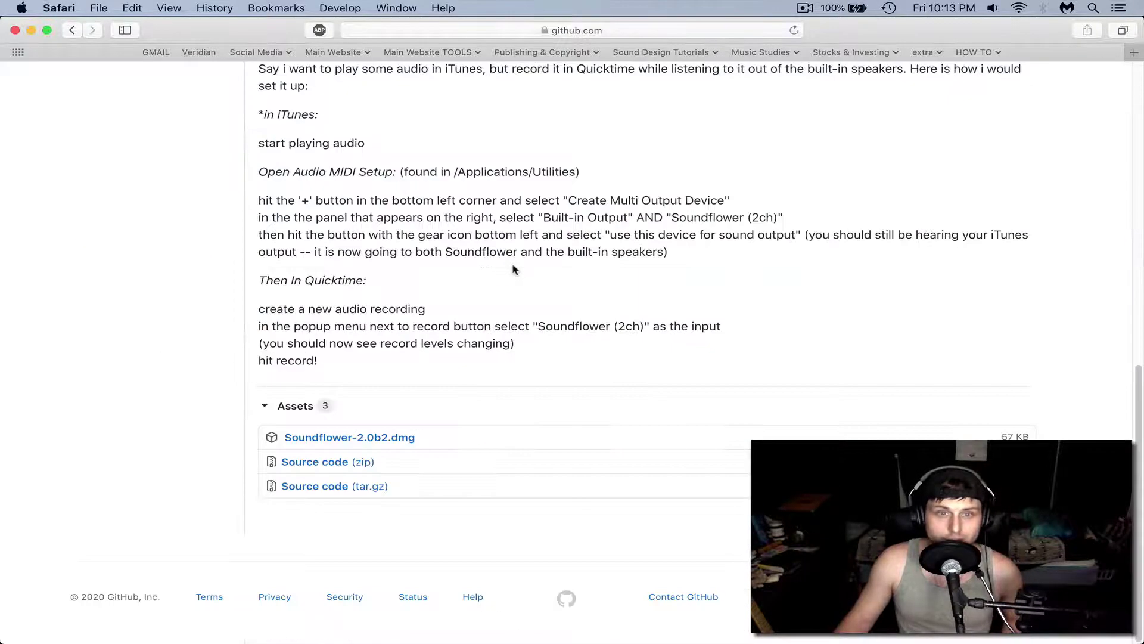
pyautogui.click(358, 443)
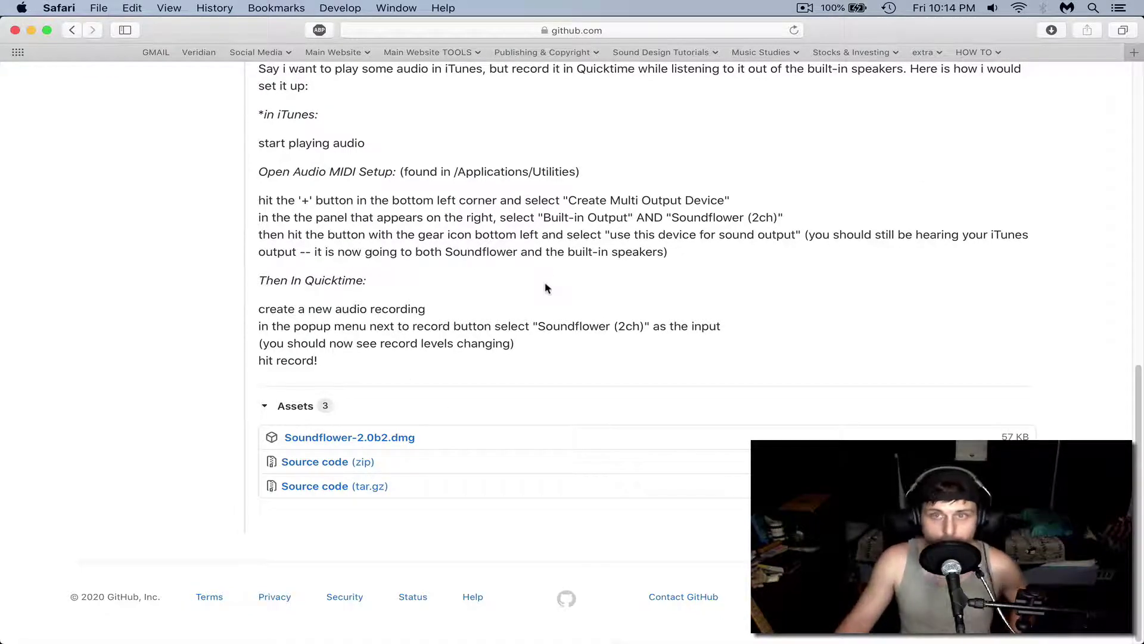
pyautogui.click(1052, 30)
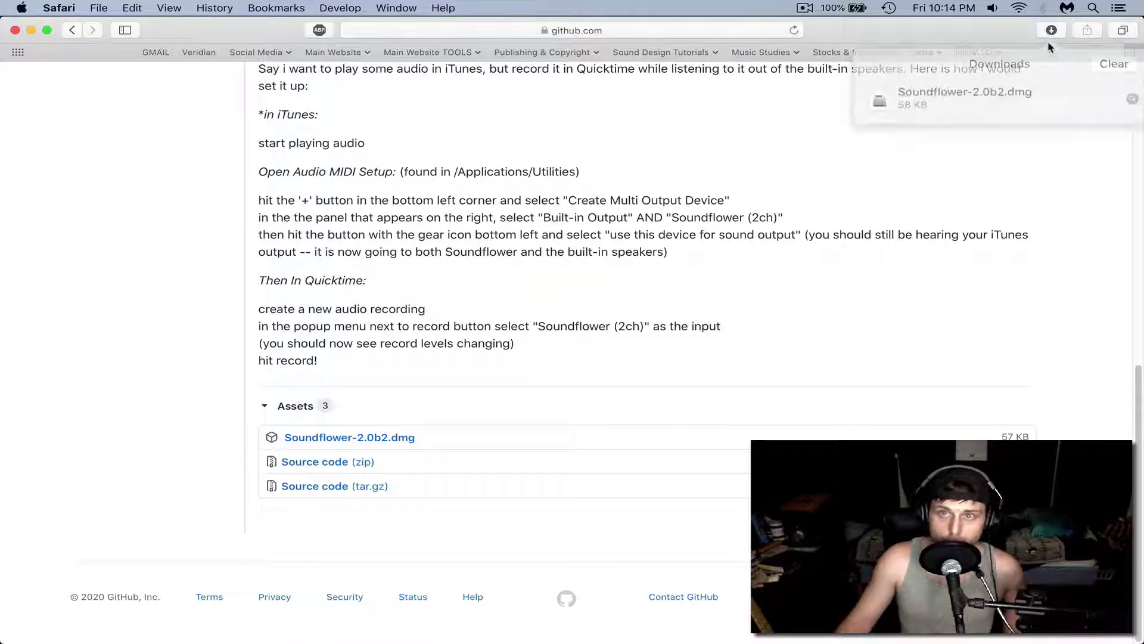
pyautogui.click(1011, 91)
pyautogui.doubleClick(1011, 91)
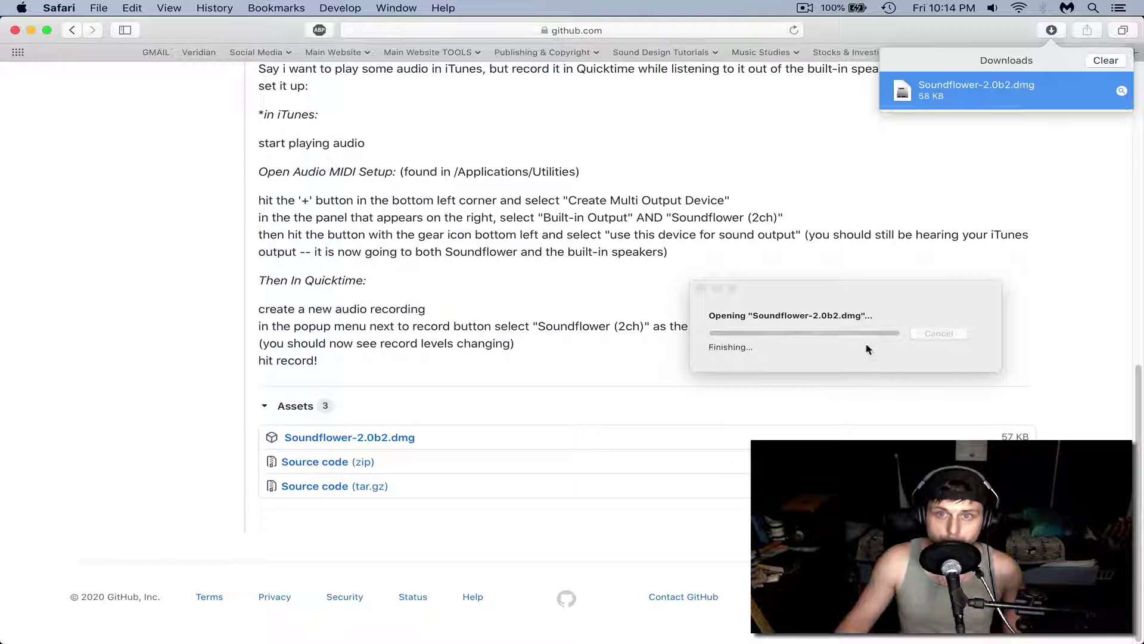
pyautogui.moveTo(646, 220); pyautogui.dragTo(582, 161)
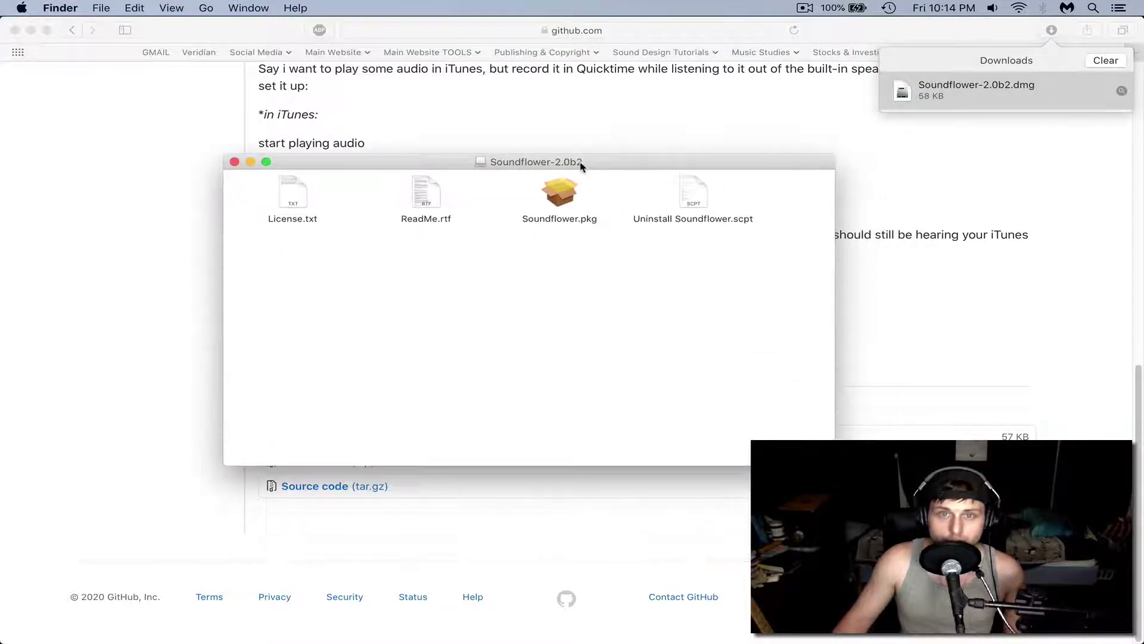
# Step: Launch Soundflower.pkg past the unsigned-installer warning, quit the Installer, and clear Safari's downloads list
pyautogui.rightClick(568, 195)
pyautogui.click(600, 206)
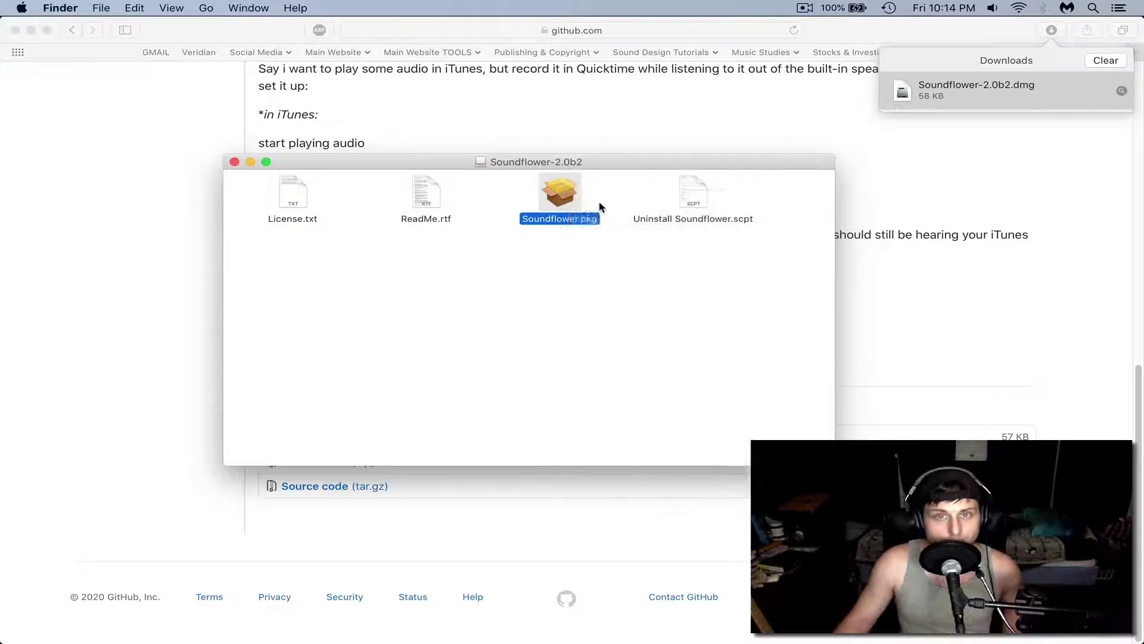
pyautogui.click(616, 307)
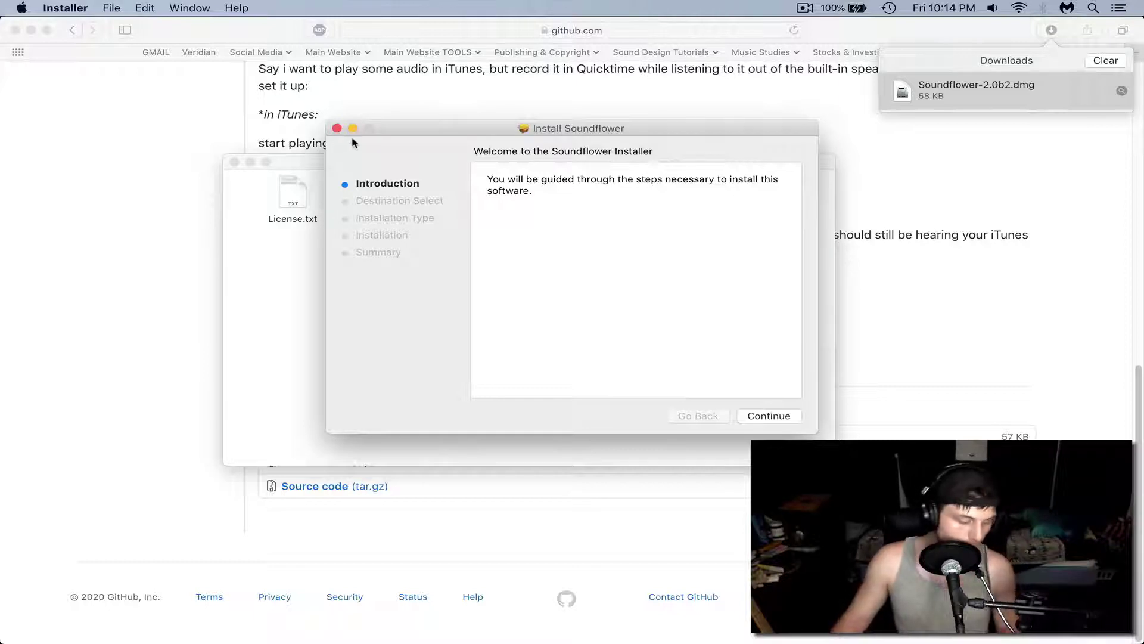
pyautogui.press('super+q')
pyautogui.click(1108, 60)
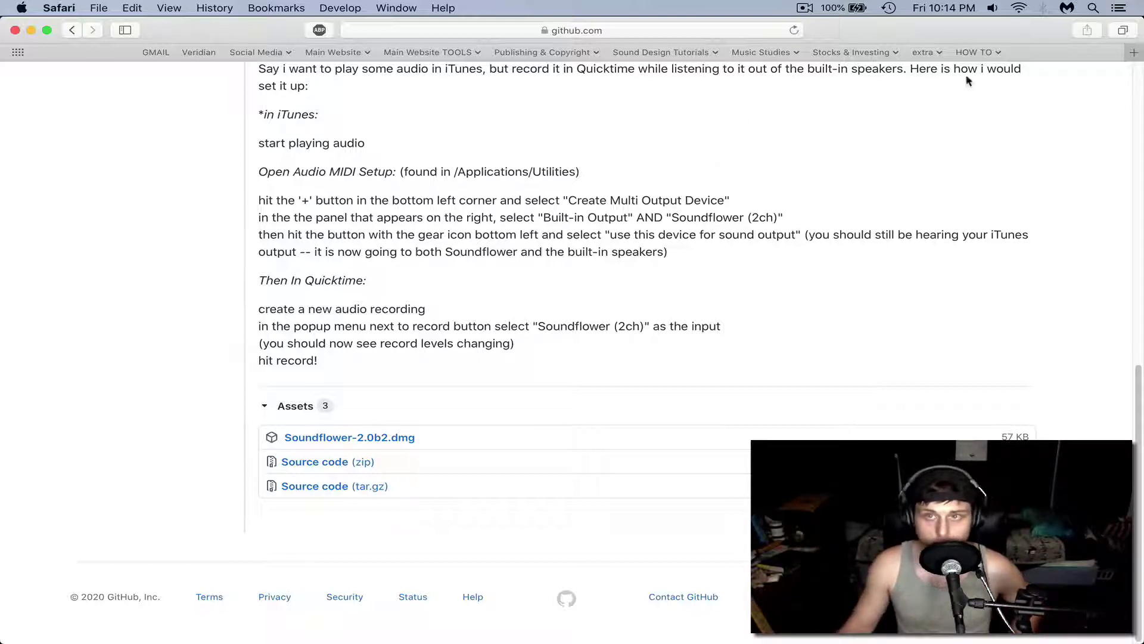
# Step: Select Soundflower (2ch) as the output in the volume menu and Sound > Output preferences
pyautogui.click(993, 8)
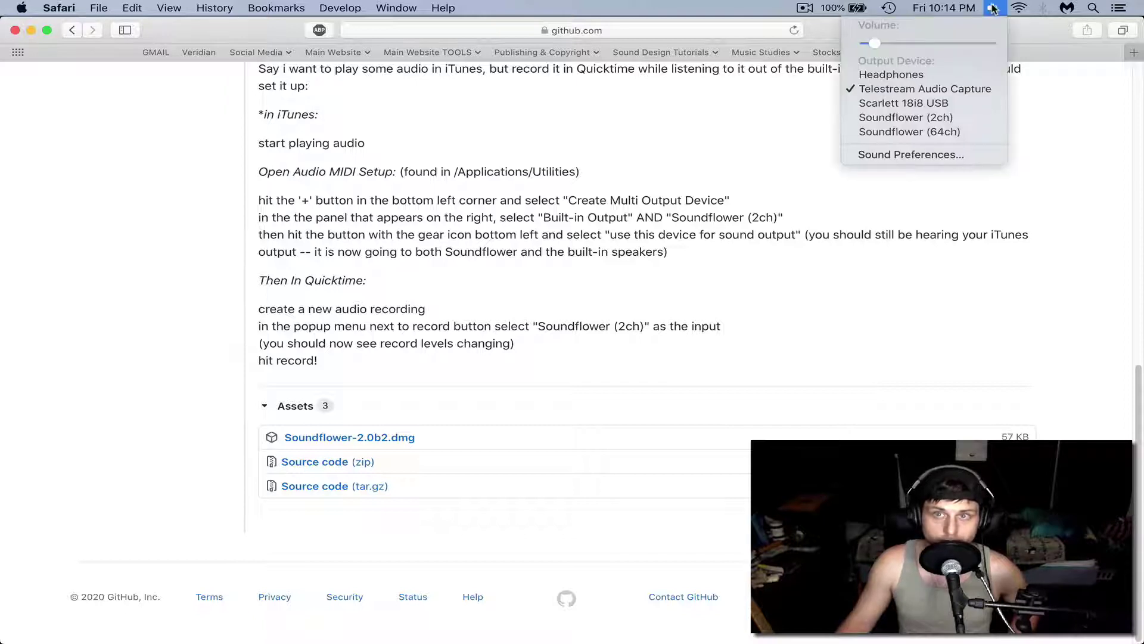
pyautogui.click(943, 121)
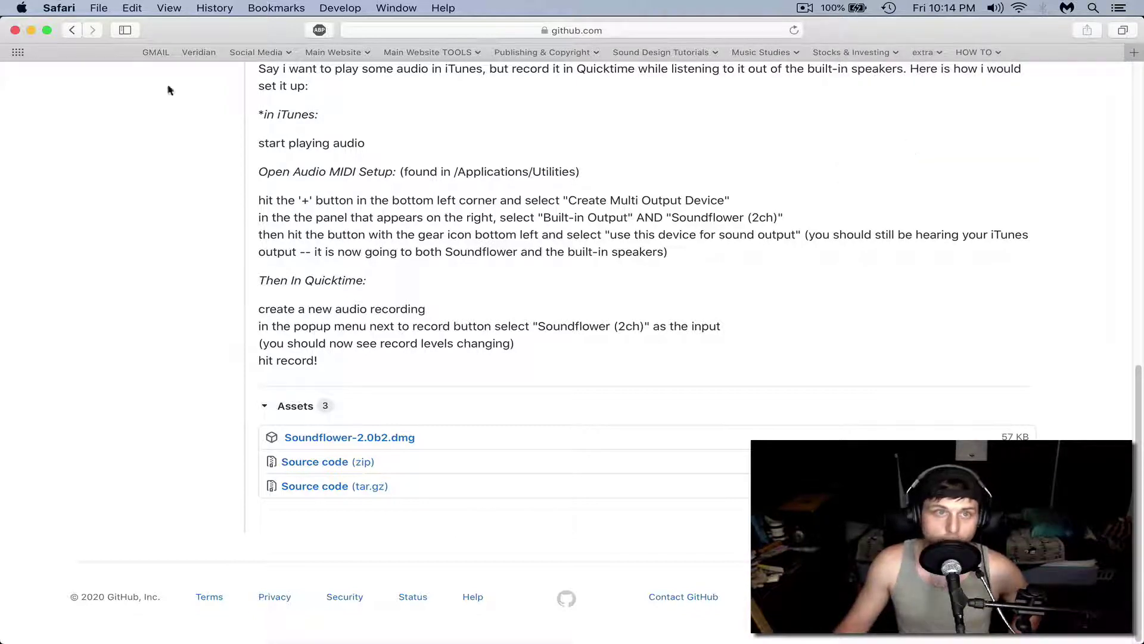
pyautogui.click(8, 4)
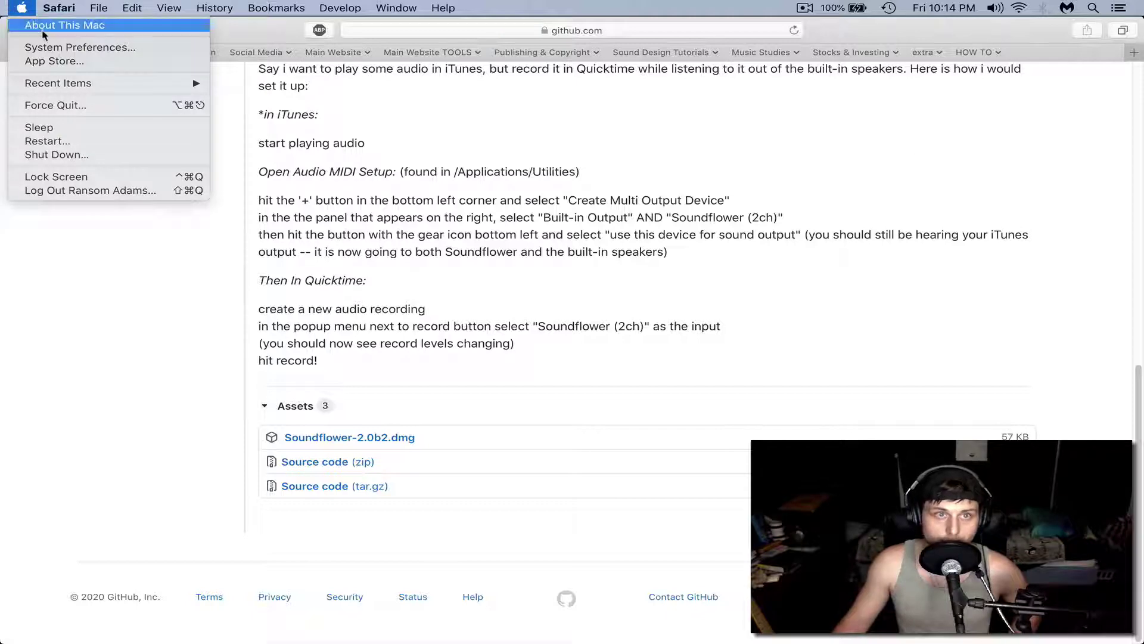
pyautogui.click(49, 47)
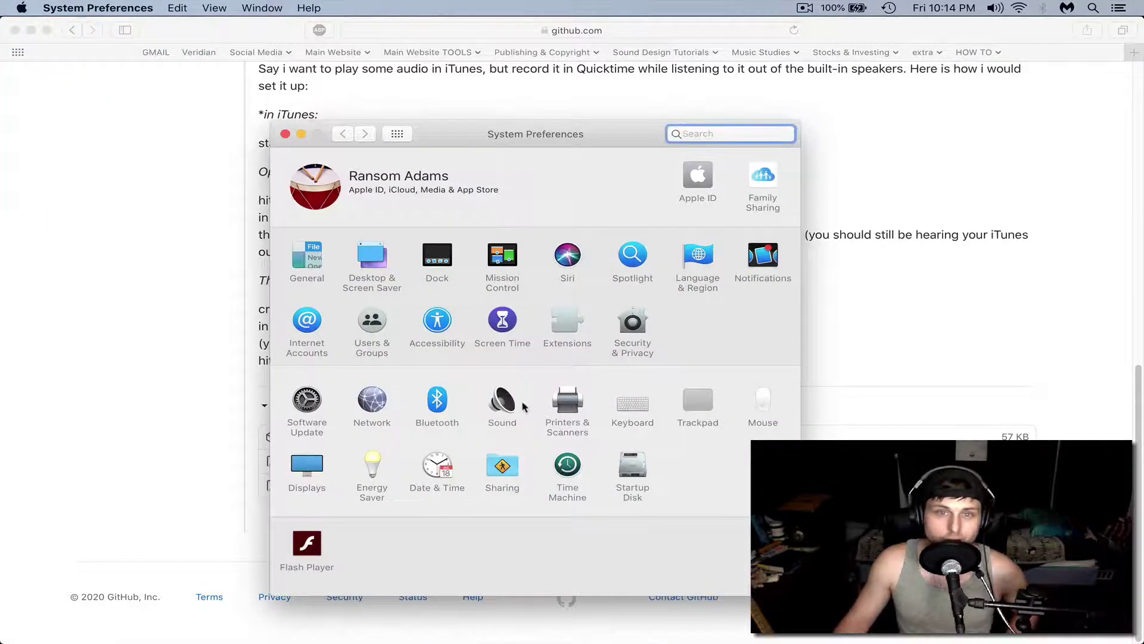
pyautogui.click(503, 404)
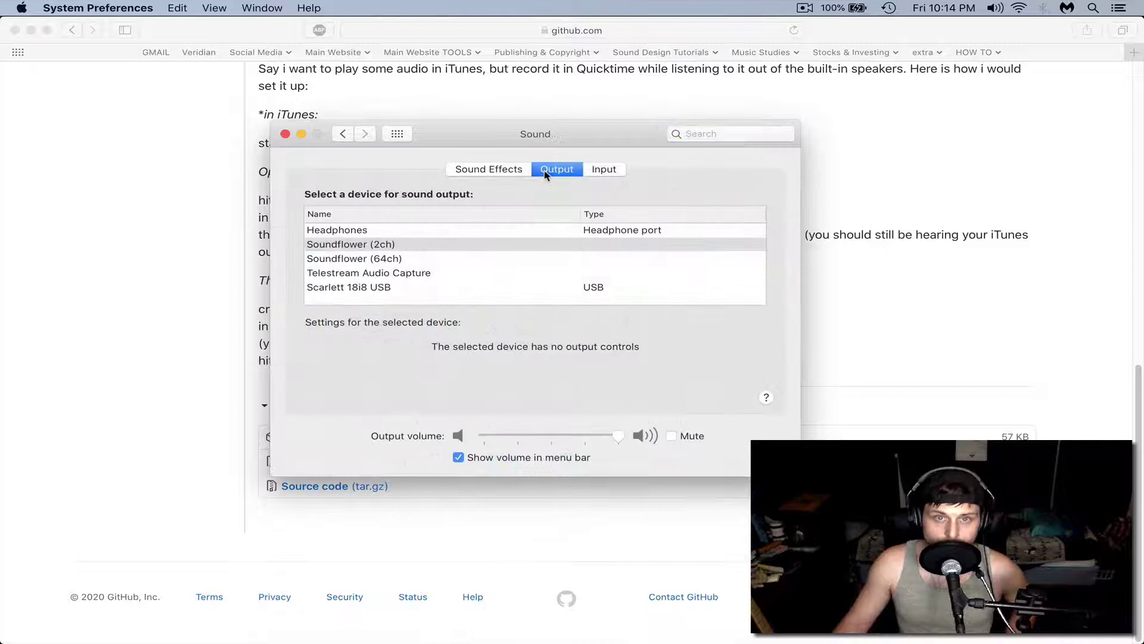
pyautogui.click(376, 249)
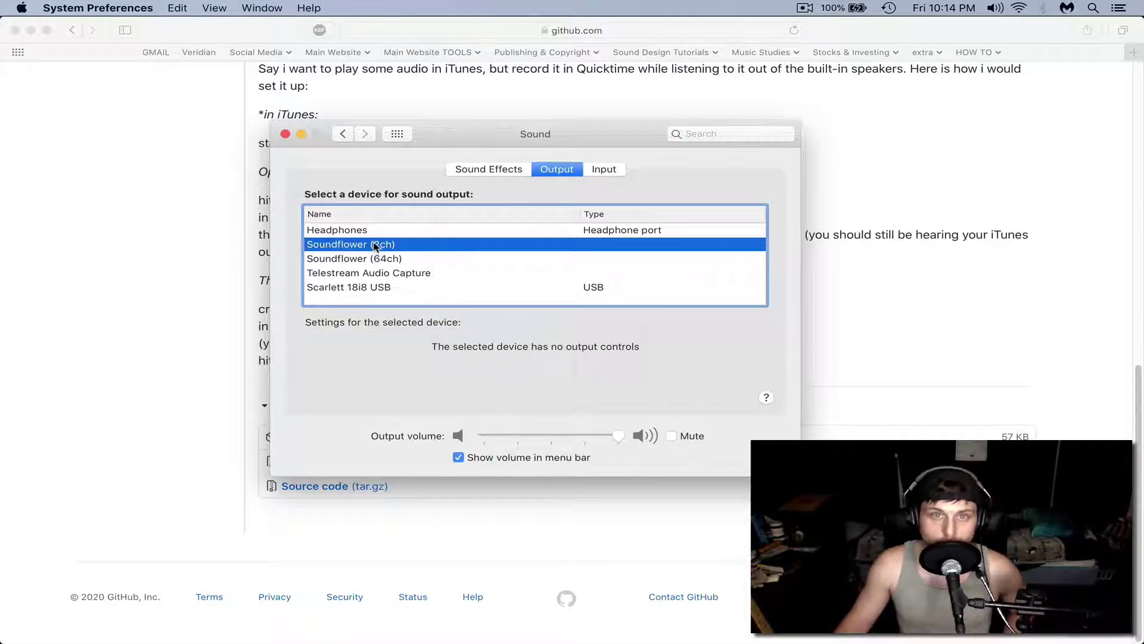
pyautogui.click(285, 134)
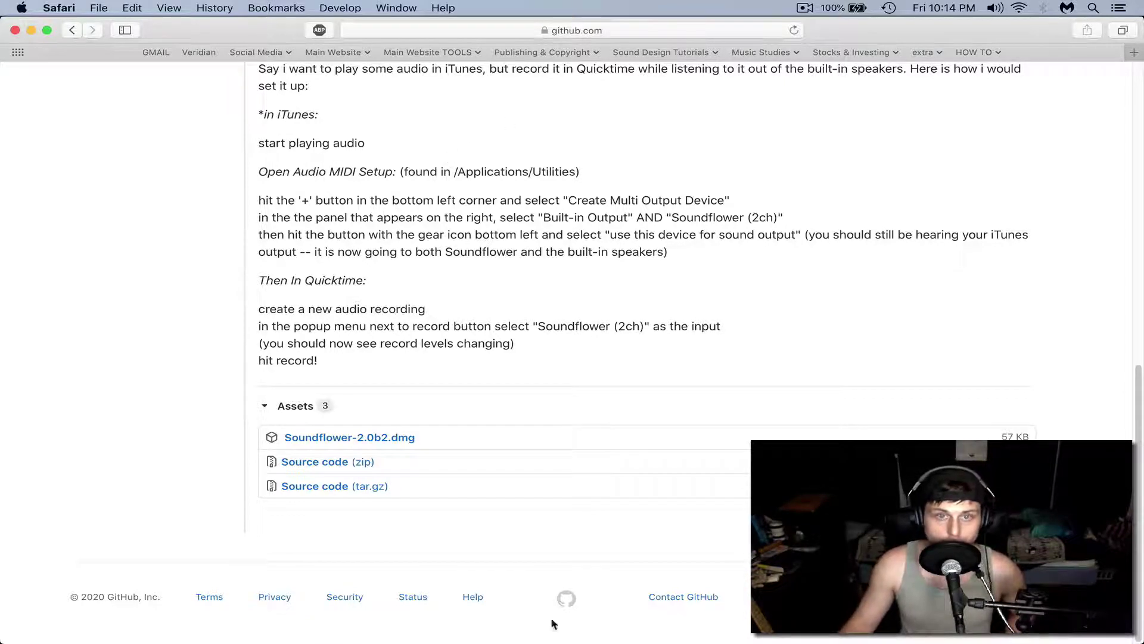
pyautogui.moveTo(536, 638)
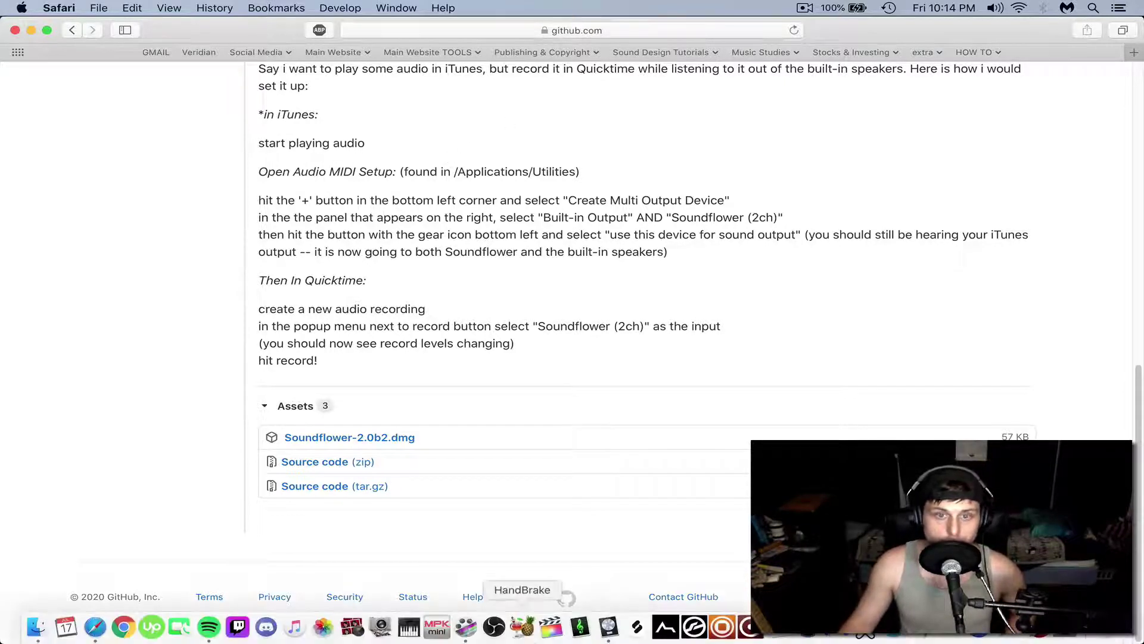
# Step: In Logic's Audio preferences, keep Soundflower (2ch) as input and Built-in Output as output
pyautogui.click(609, 629)
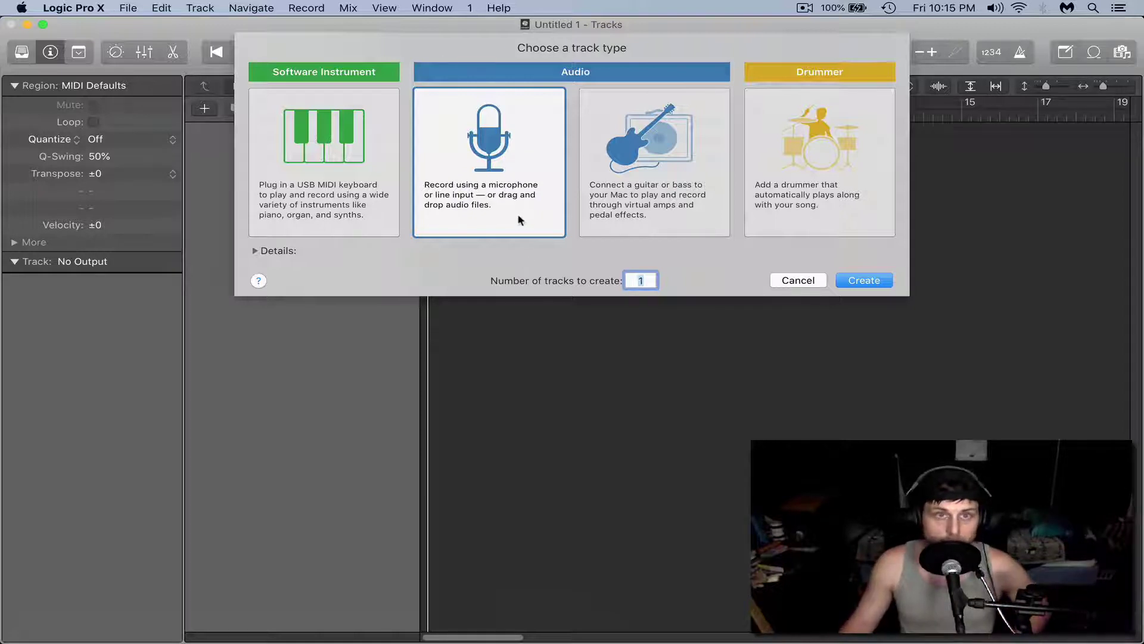
pyautogui.click(100, 8)
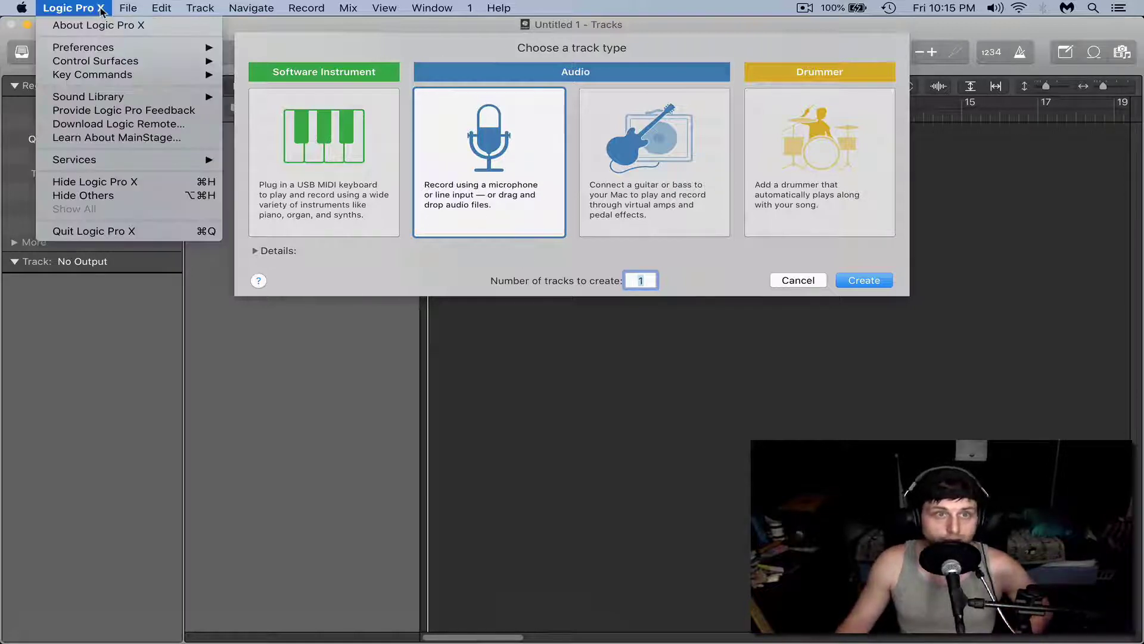
pyautogui.moveTo(115, 50)
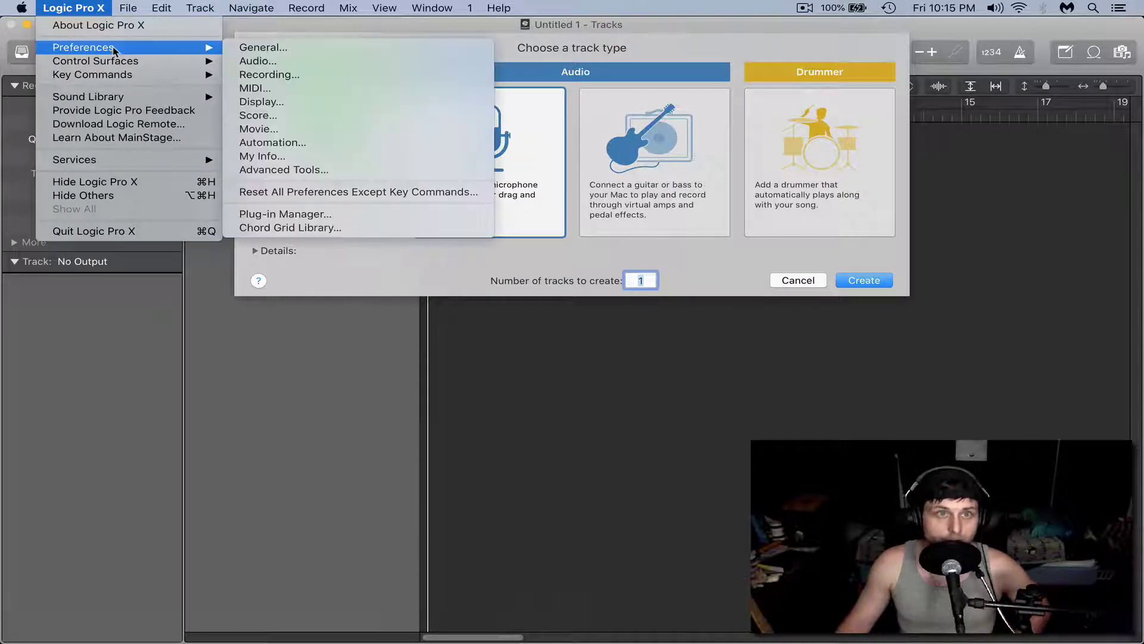
pyautogui.click(257, 61)
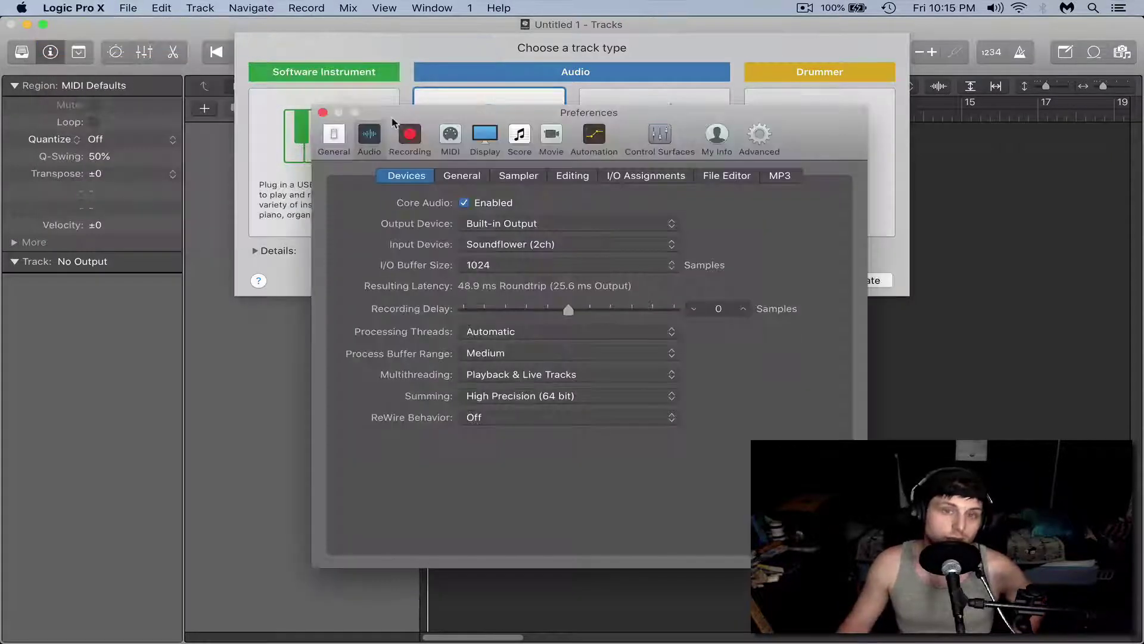
pyautogui.click(492, 251)
pyautogui.click(499, 245)
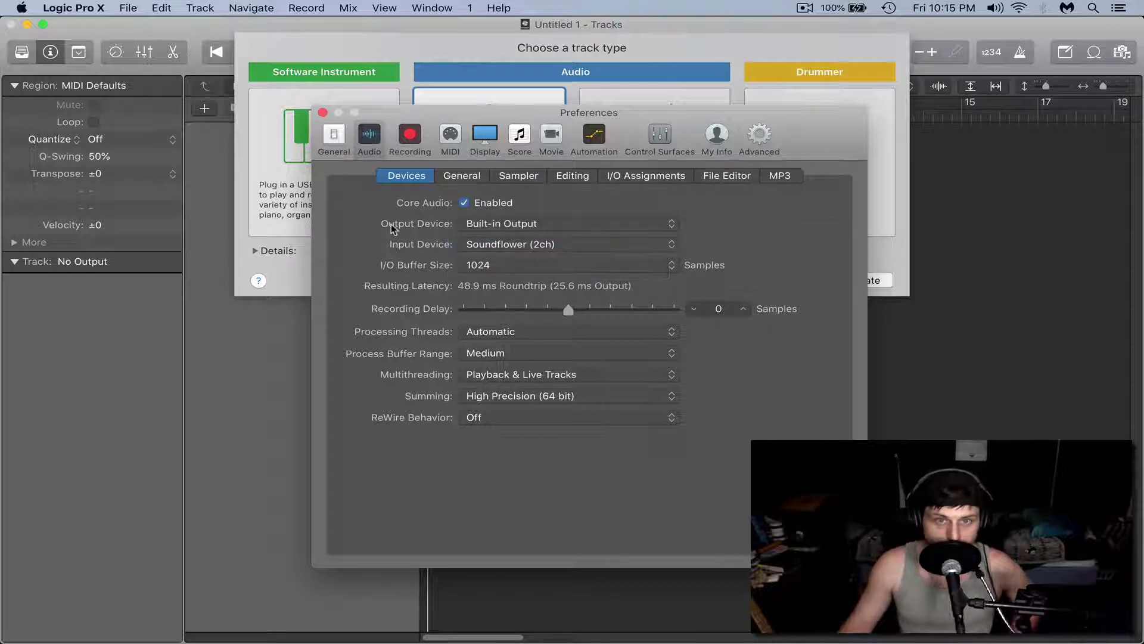
pyautogui.click(539, 225)
pyautogui.click(538, 226)
pyautogui.click(539, 226)
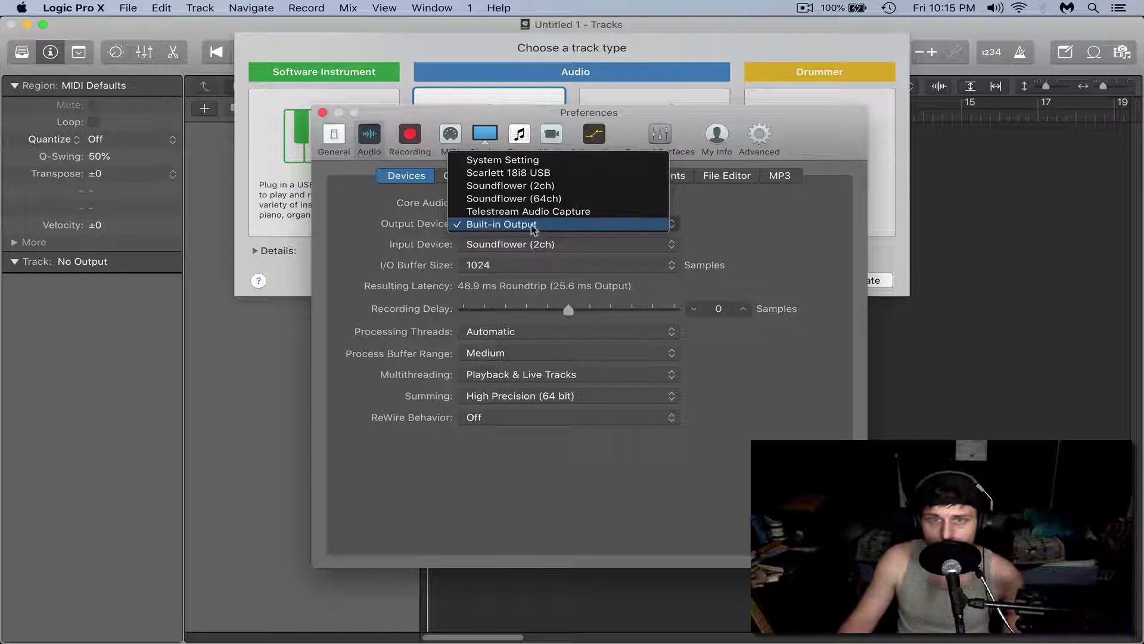
pyautogui.click(499, 249)
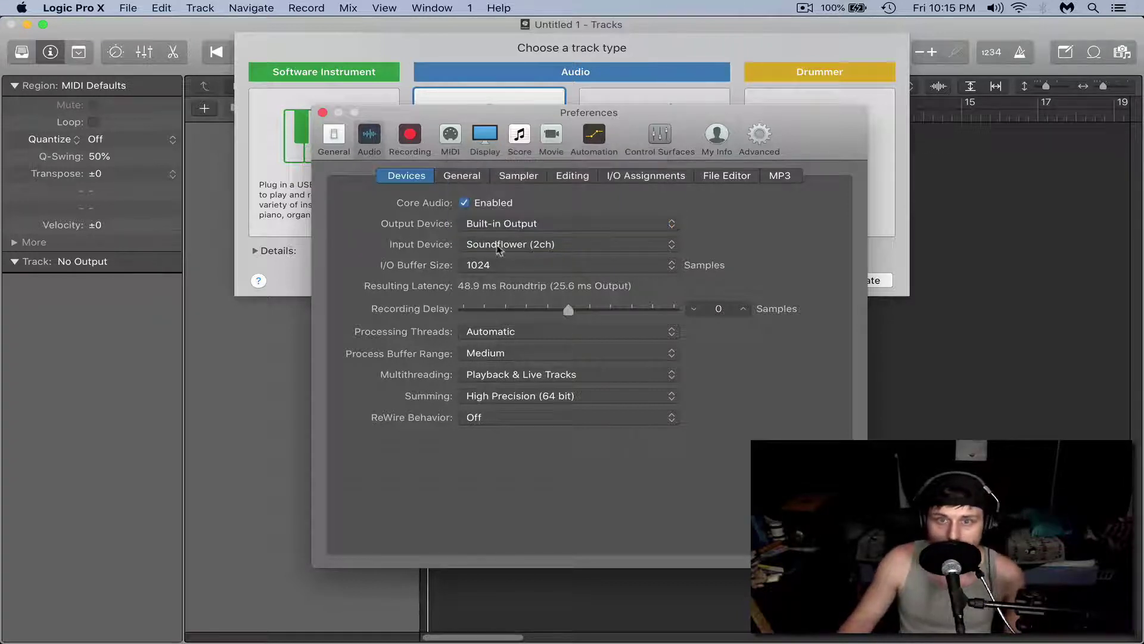
pyautogui.click(322, 113)
# Step: Create the audio track Audio 1 and collapse the inspector sections to reveal its channel strip
pyautogui.doubleClick(525, 142)
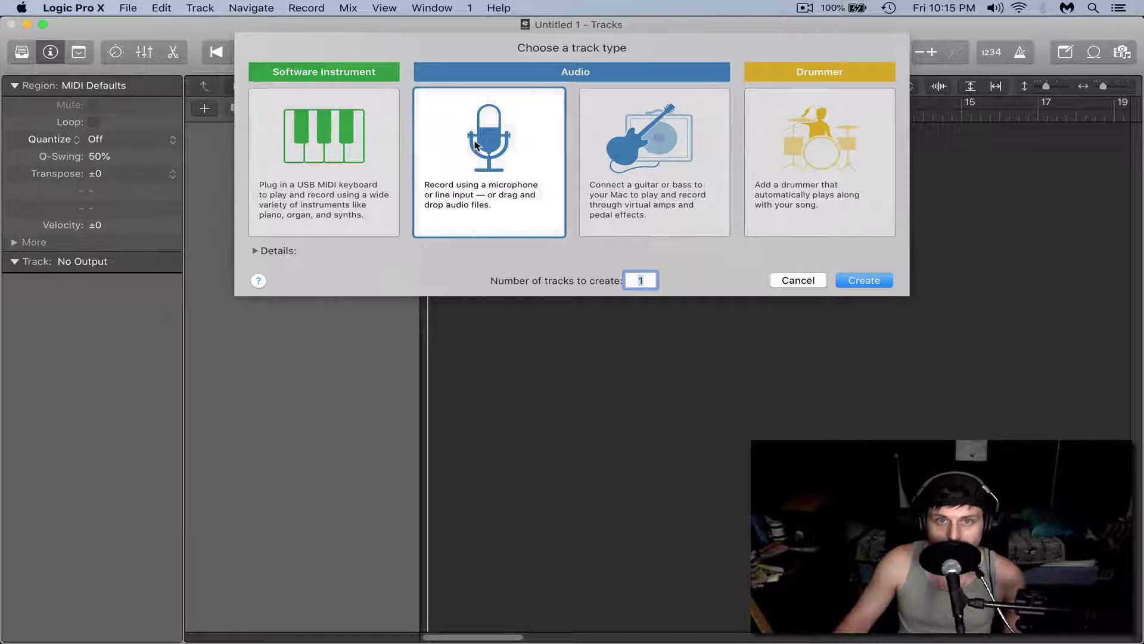
pyautogui.click(14, 261)
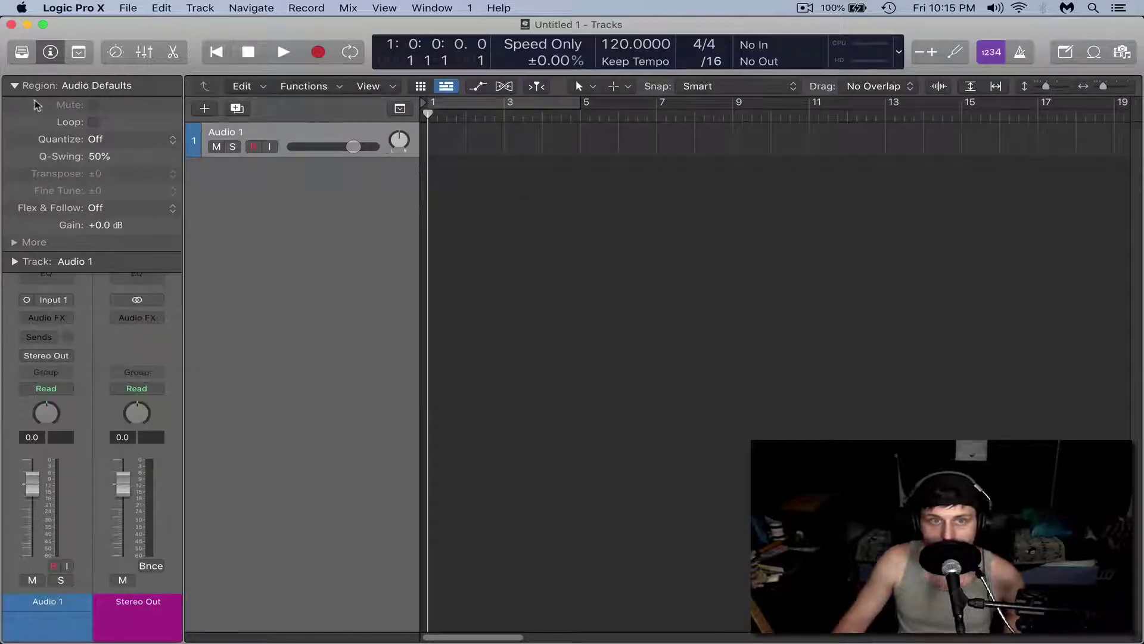
pyautogui.click(15, 85)
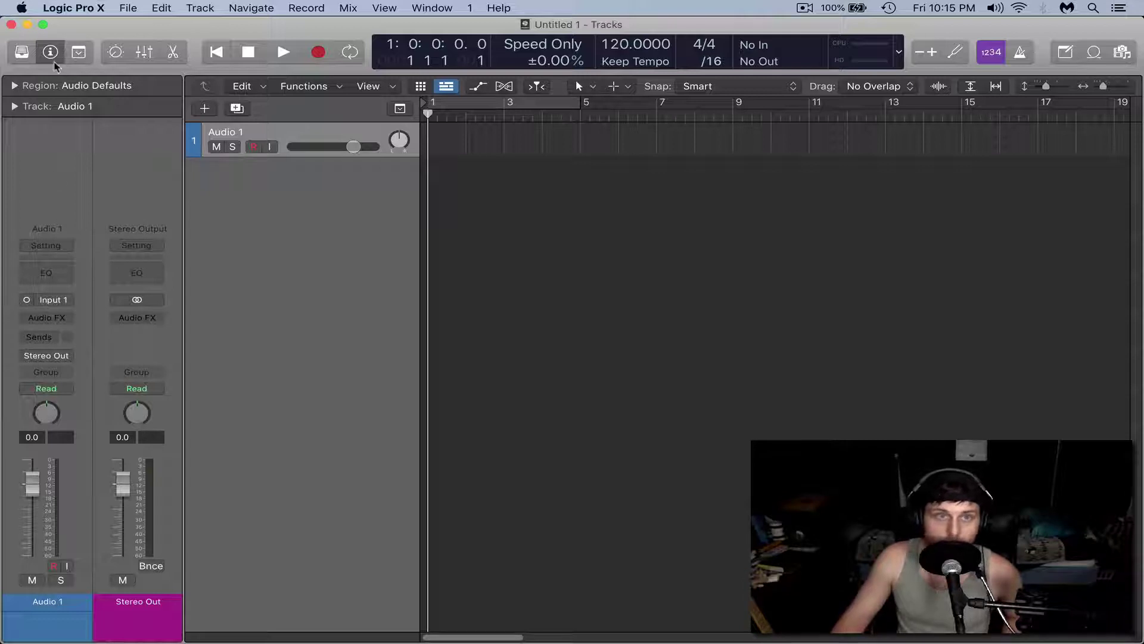
# Step: Switch Audio 1's input from mono Input 1 to stereo In 1-2
pyautogui.click(50, 53)
pyautogui.click(50, 53)
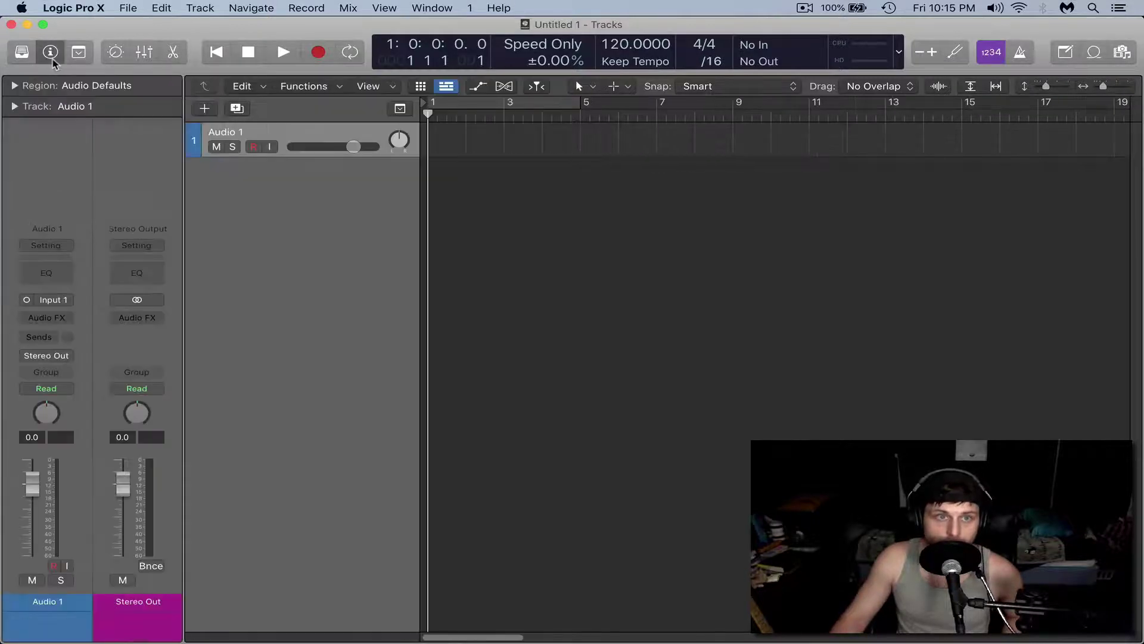
pyautogui.click(26, 301)
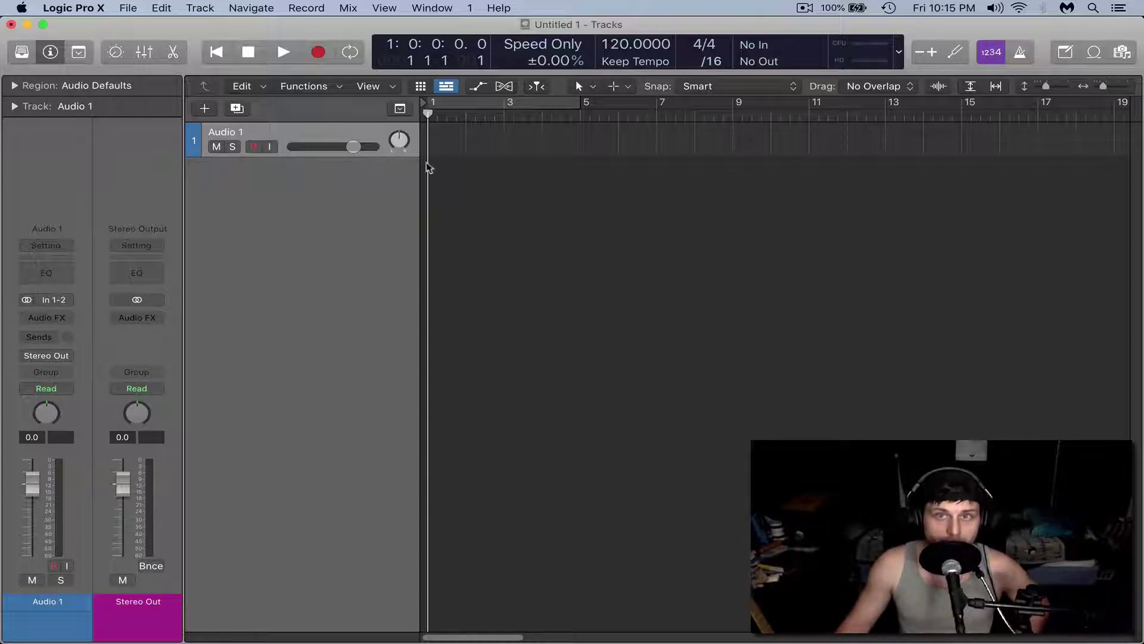
# Step: Toggle Audio 1's input monitoring on and off several times, leaving it off
pyautogui.click(269, 146)
pyautogui.click(270, 147)
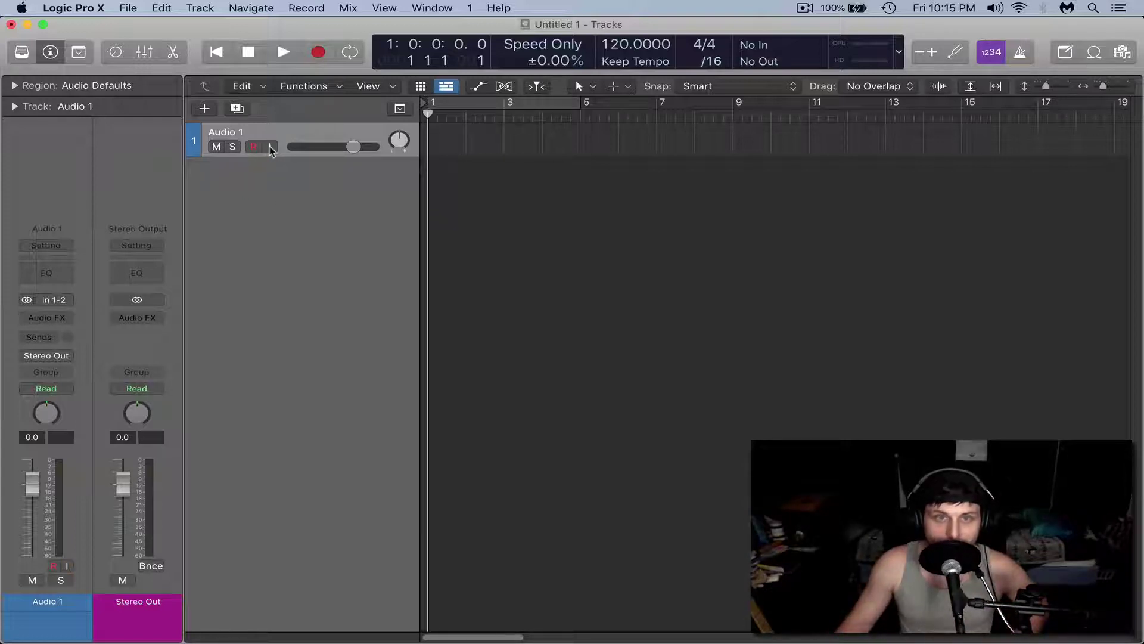
pyautogui.click(270, 146)
pyautogui.click(270, 146)
pyautogui.click(270, 147)
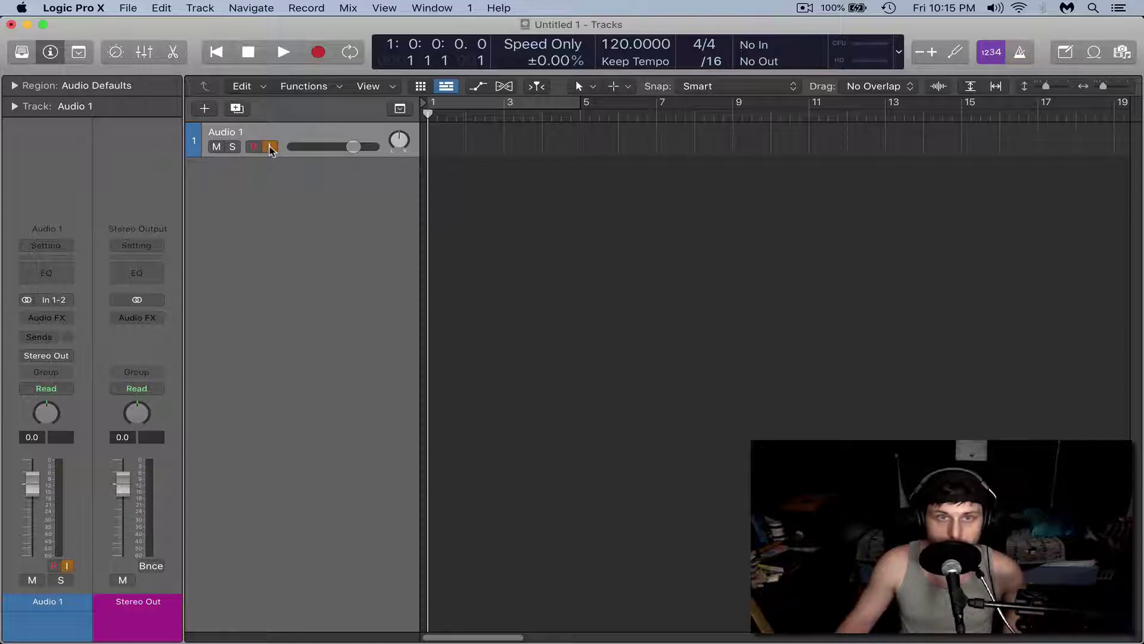
pyautogui.click(270, 147)
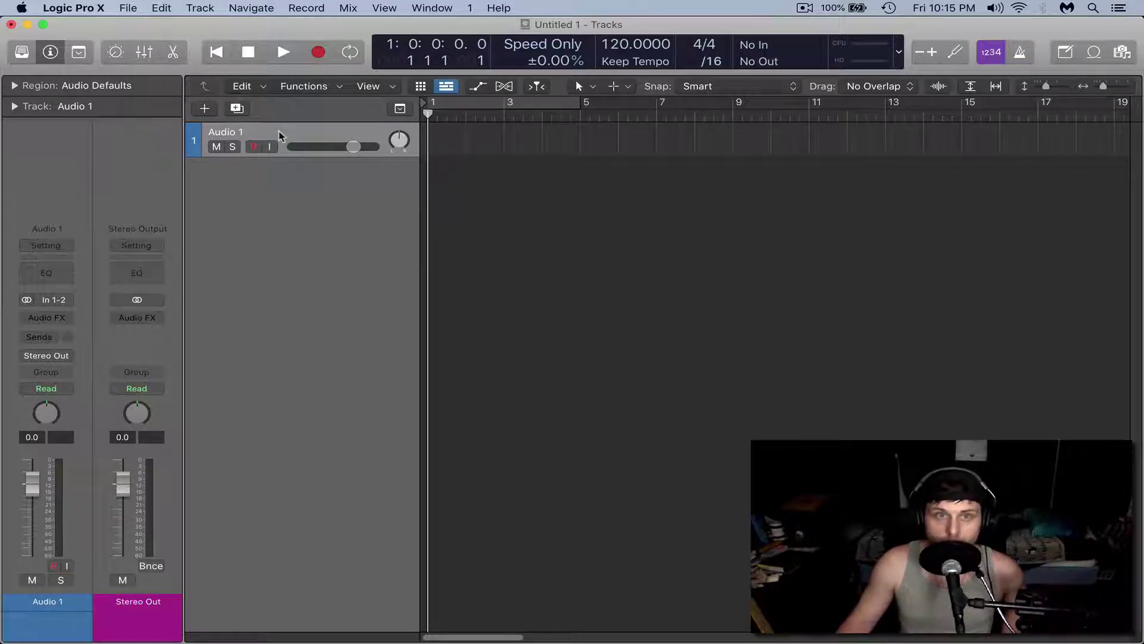
# Step: Open the track header component options and dismiss them without changes
pyautogui.rightClick(280, 136)
pyautogui.moveTo(379, 384)
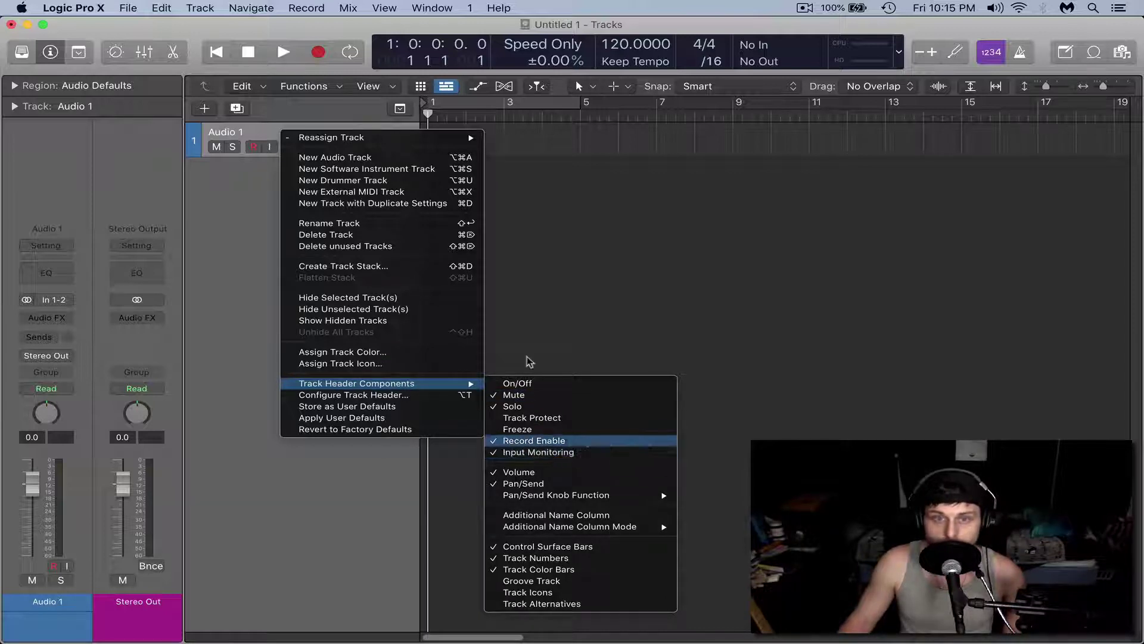
pyautogui.click(482, 259)
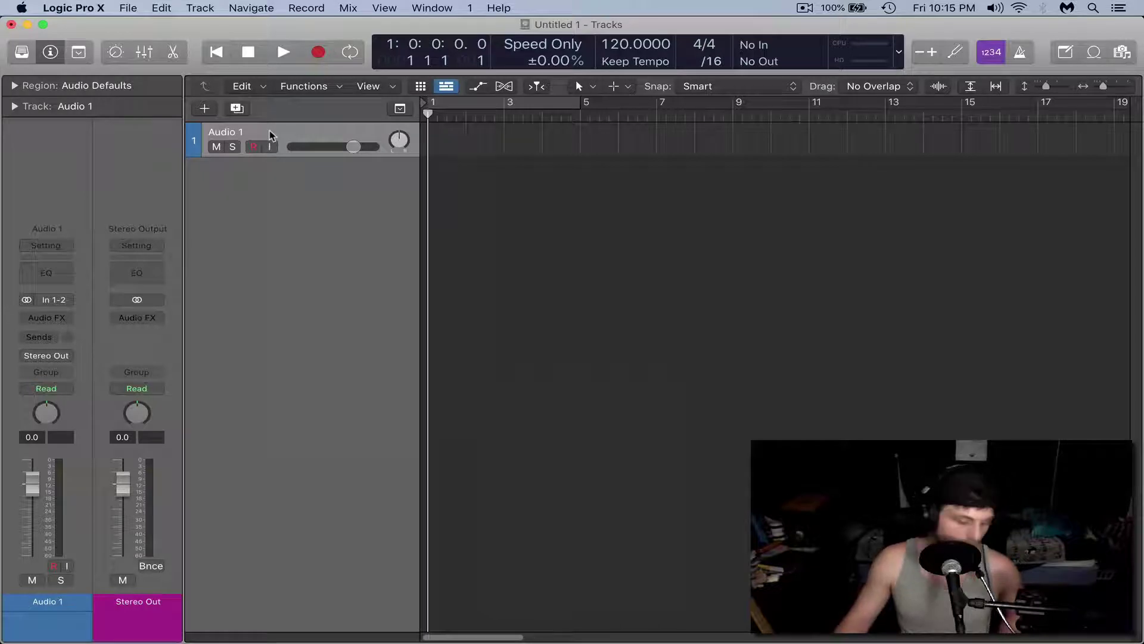
# Step: Play the single 'Love Lost' in Spotify and return to Logic Pro X
pyautogui.press('super+Tab')
pyautogui.press('super+Tab')
pyautogui.press('super+Tab')
pyautogui.press('super+Tab')
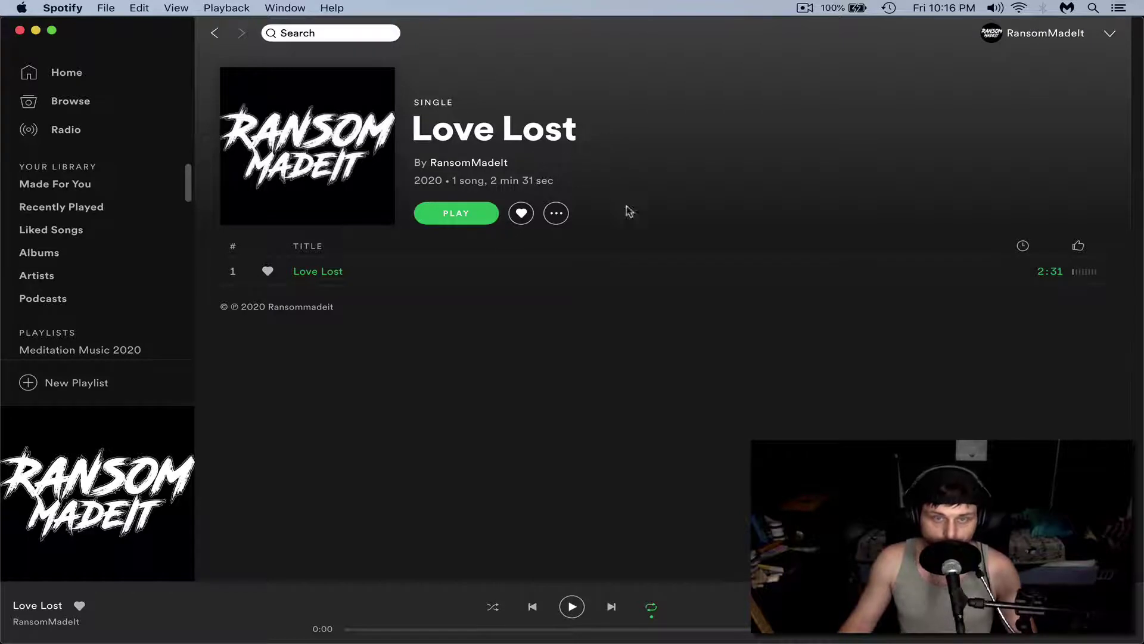
pyautogui.press('space')
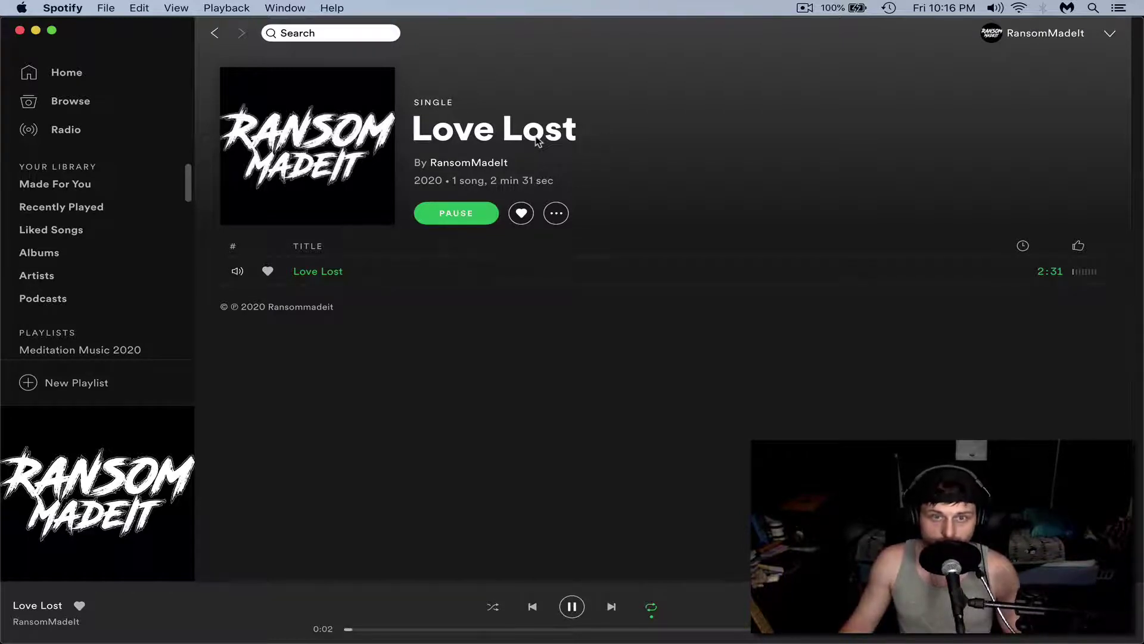
pyautogui.press('super+Tab')
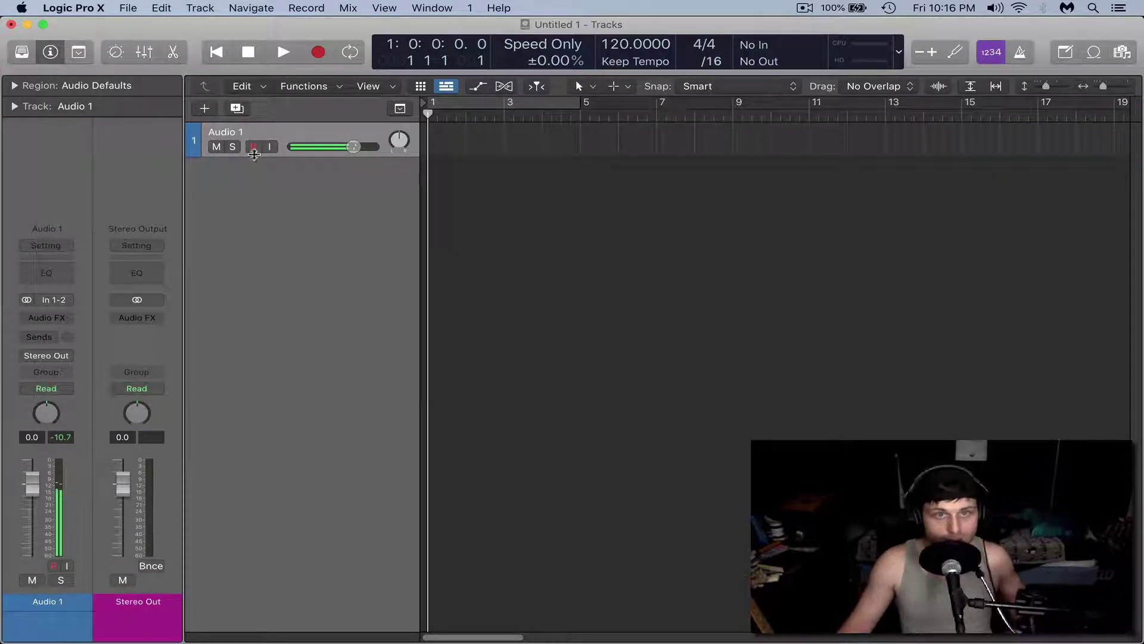
# Step: With input monitoring on and Count-in off, record about four bars onto Audio 1 as Untitled 1_1#01
pyautogui.click(270, 147)
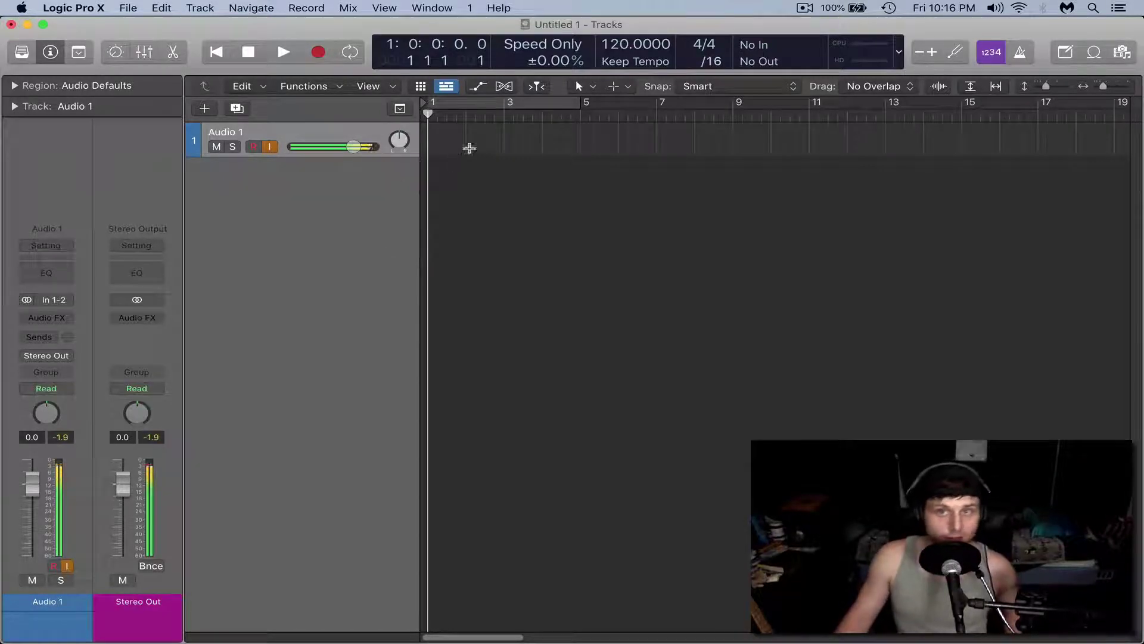
pyautogui.click(991, 58)
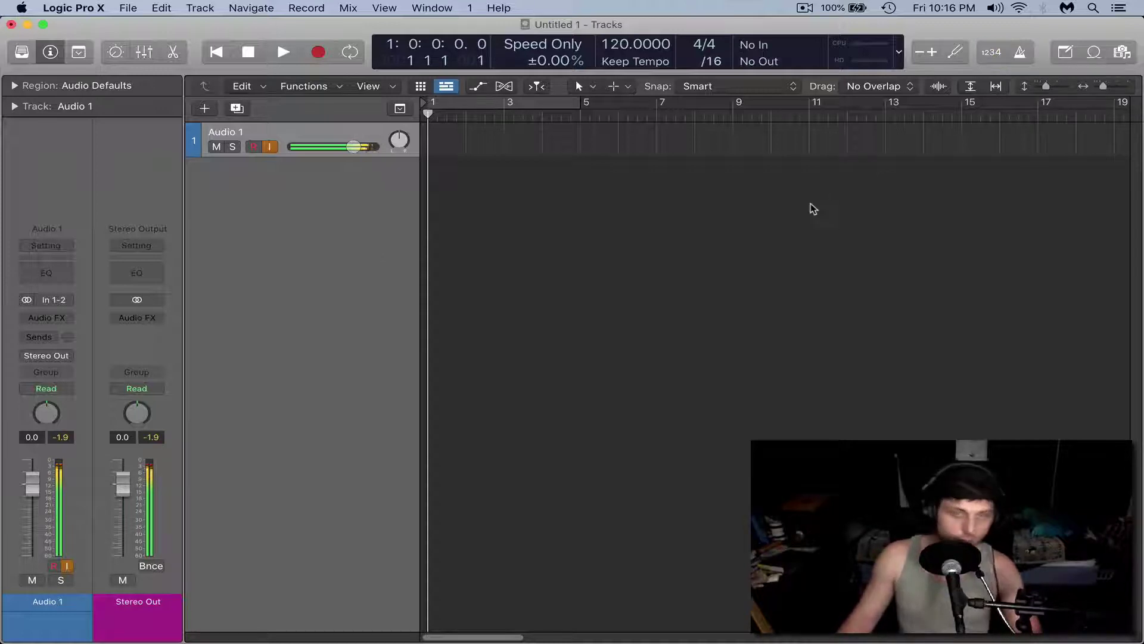
pyautogui.press('r')
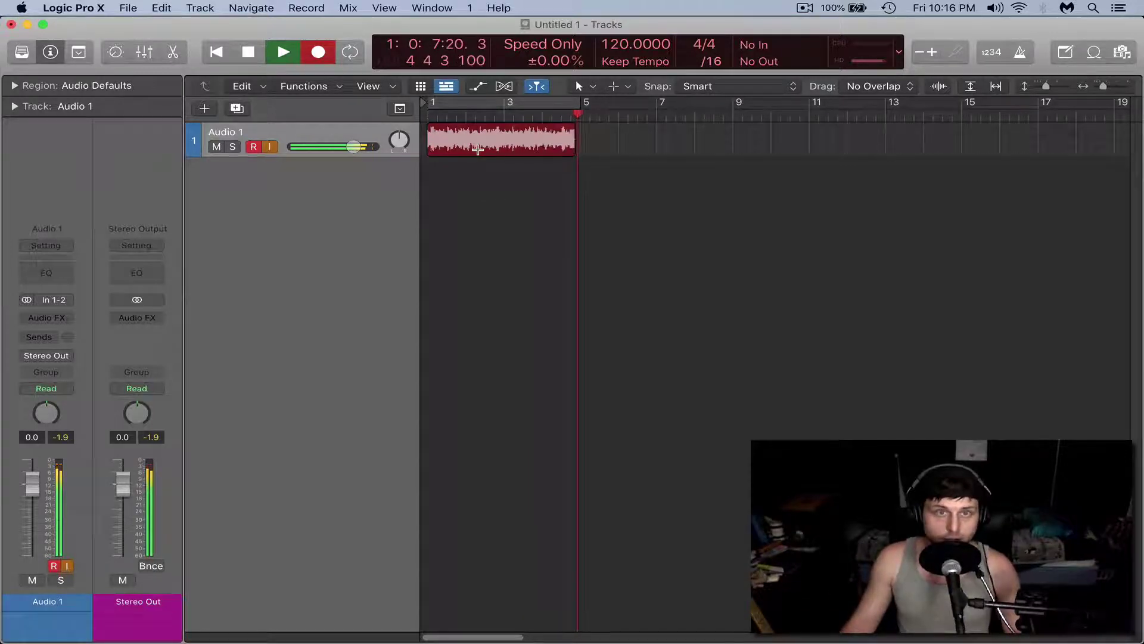
pyautogui.hotkey('shift', 'r')
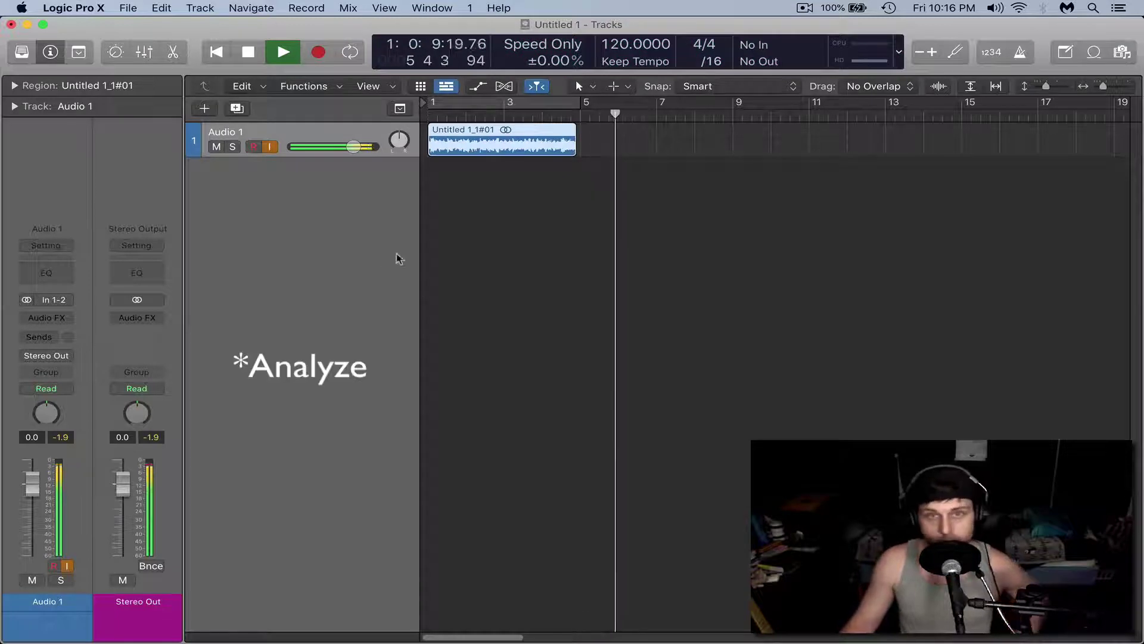
# Step: Insert a Metering > MultiMeter > Stereo plug-in on Audio 1 and reposition its window
pyautogui.click(60, 319)
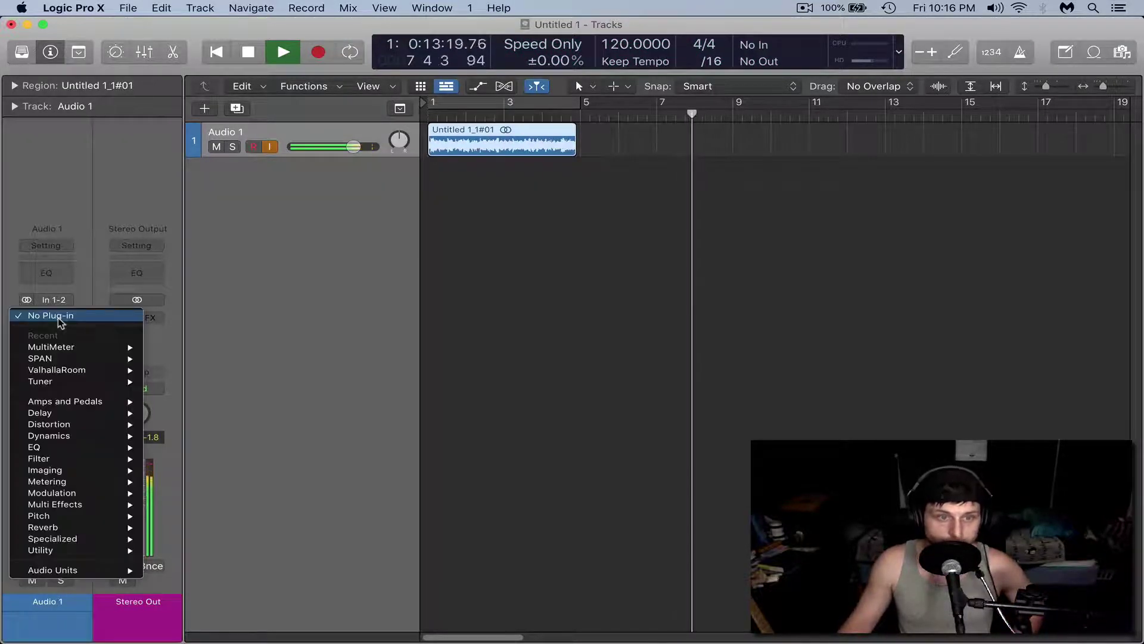
pyautogui.moveTo(66, 481)
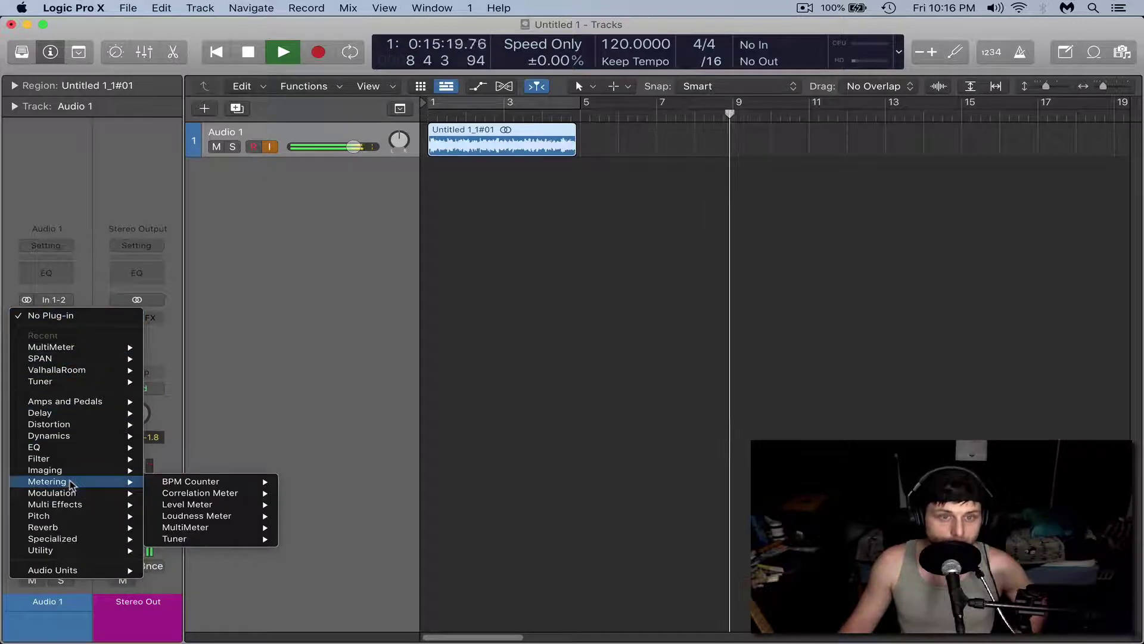
pyautogui.moveTo(251, 531)
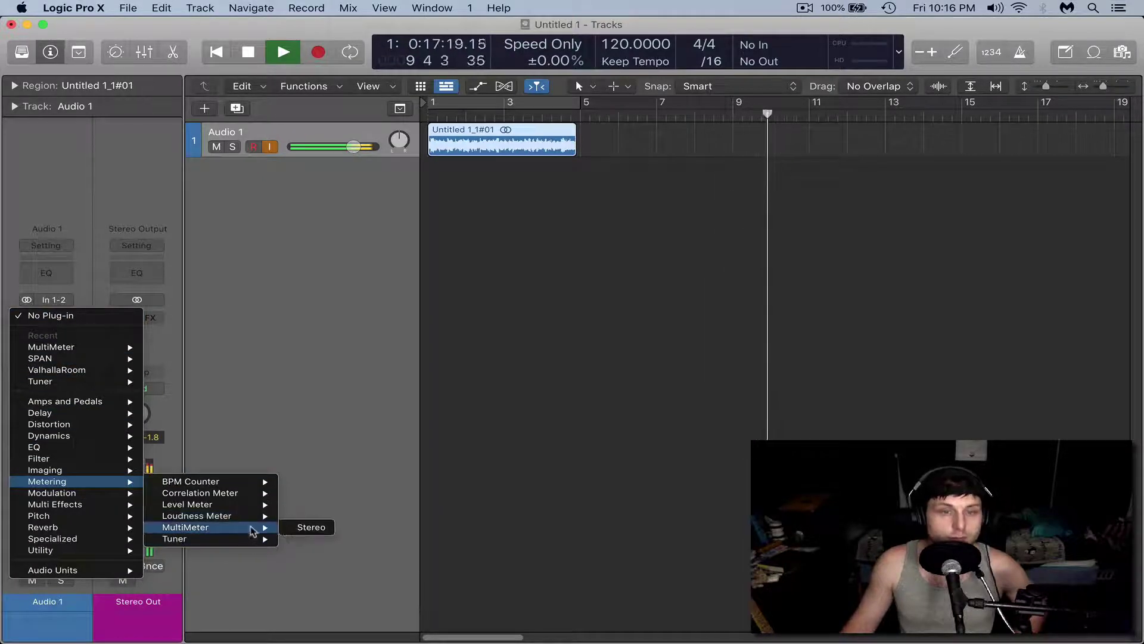
pyautogui.click(310, 527)
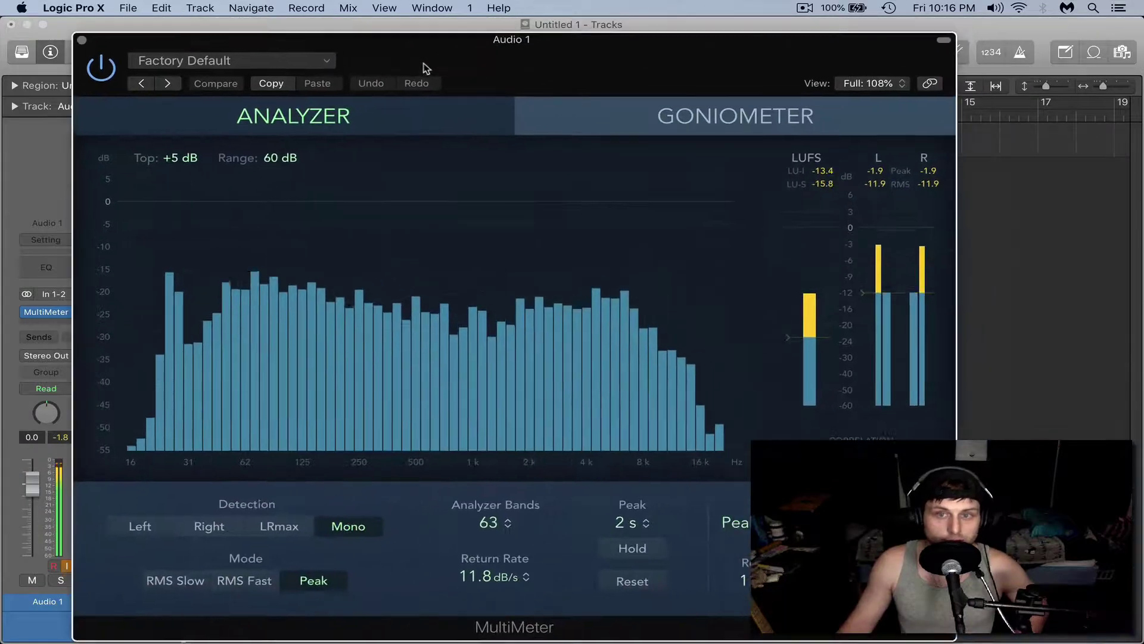
pyautogui.moveTo(447, 69); pyautogui.dragTo(471, 57)
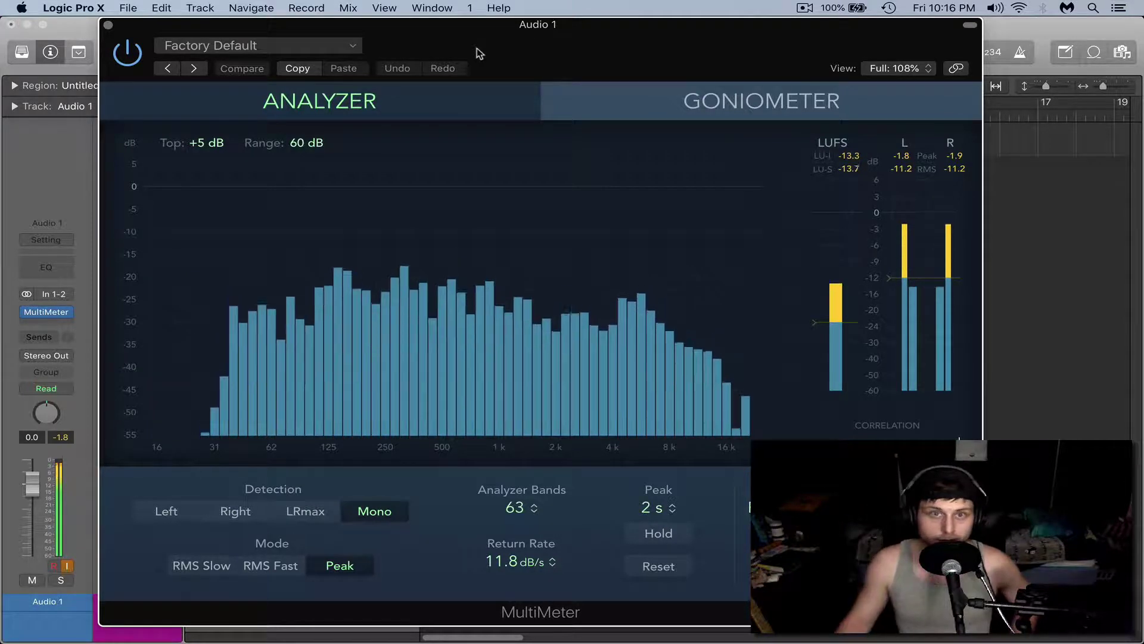
pyautogui.moveTo(559, 28); pyautogui.dragTo(591, 36)
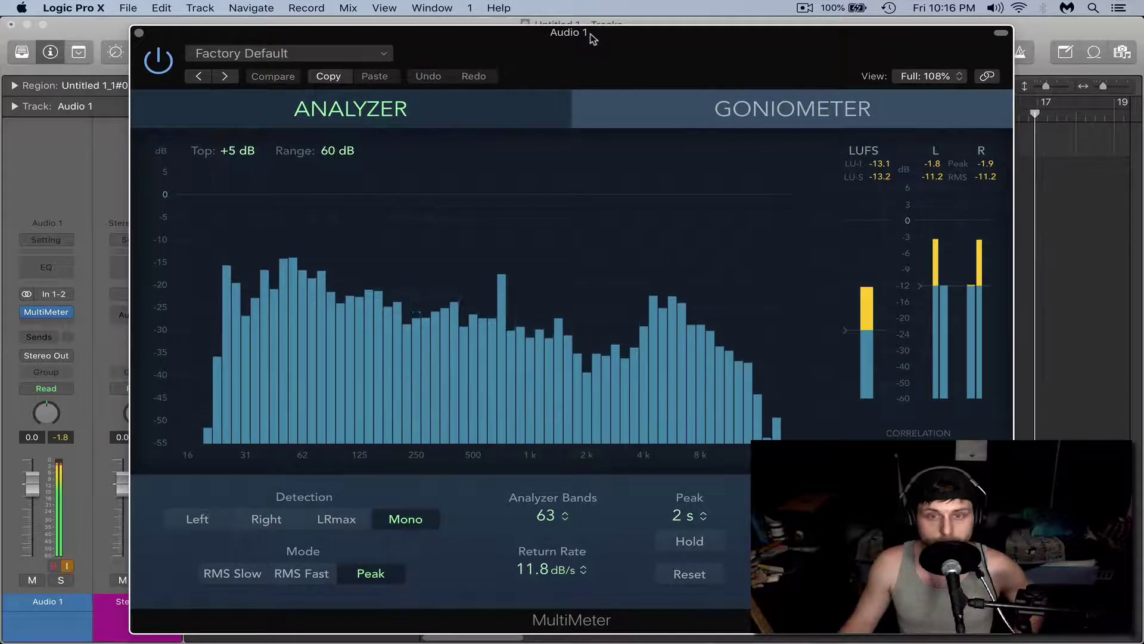
# Step: Close the MultiMeter, turn off Audio 1's input monitoring, and switch Mac output to Headphones
pyautogui.click(139, 34)
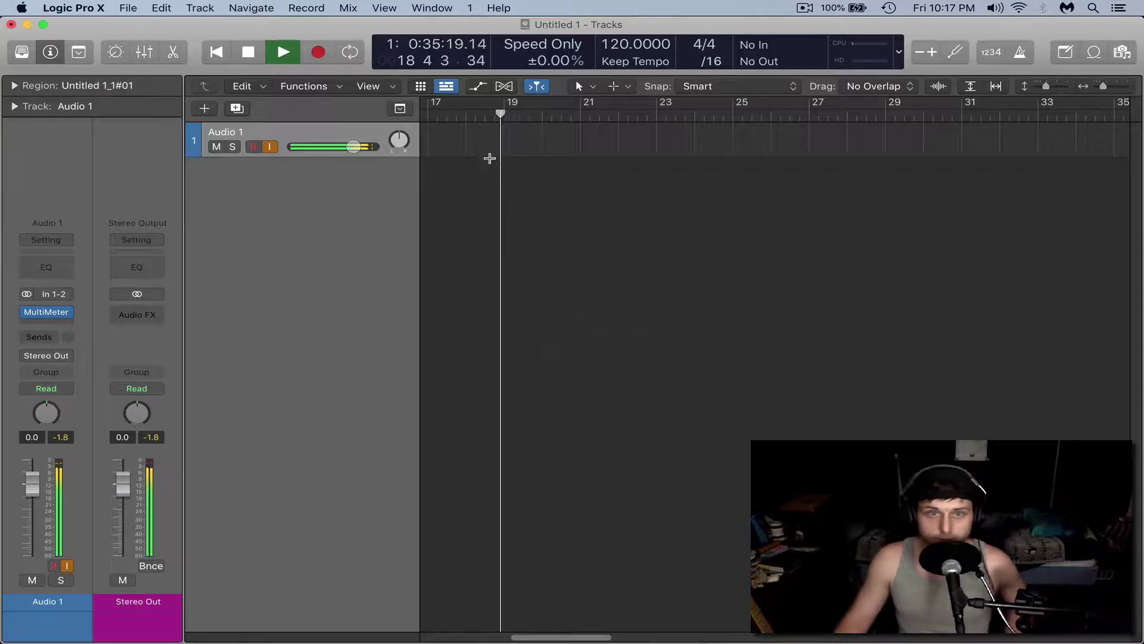
pyautogui.click(272, 147)
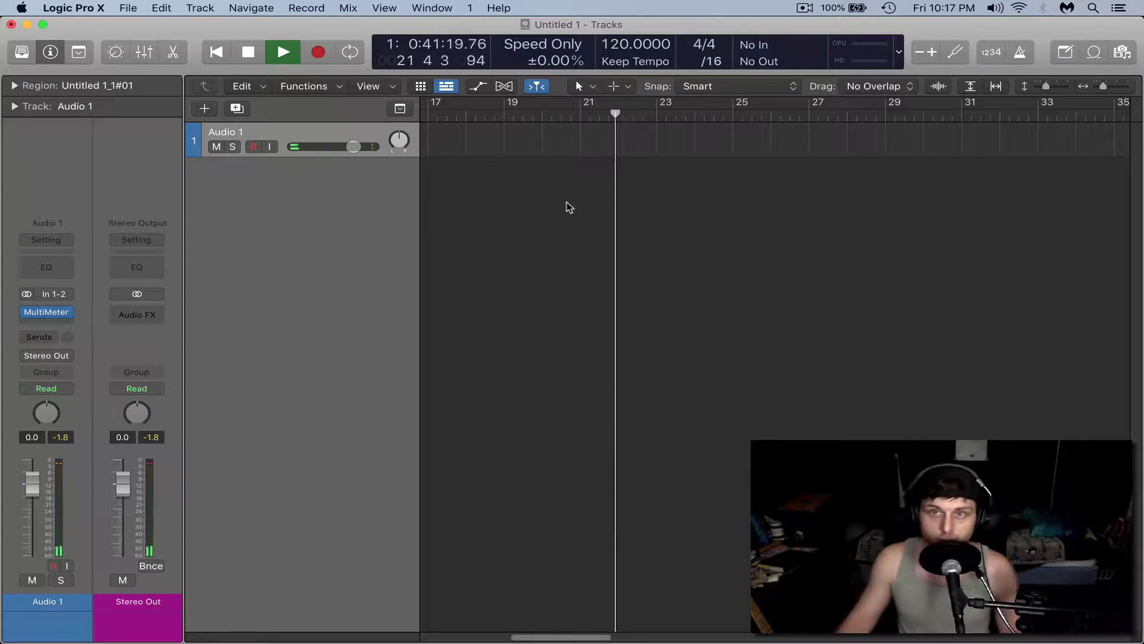
pyautogui.click(999, 7)
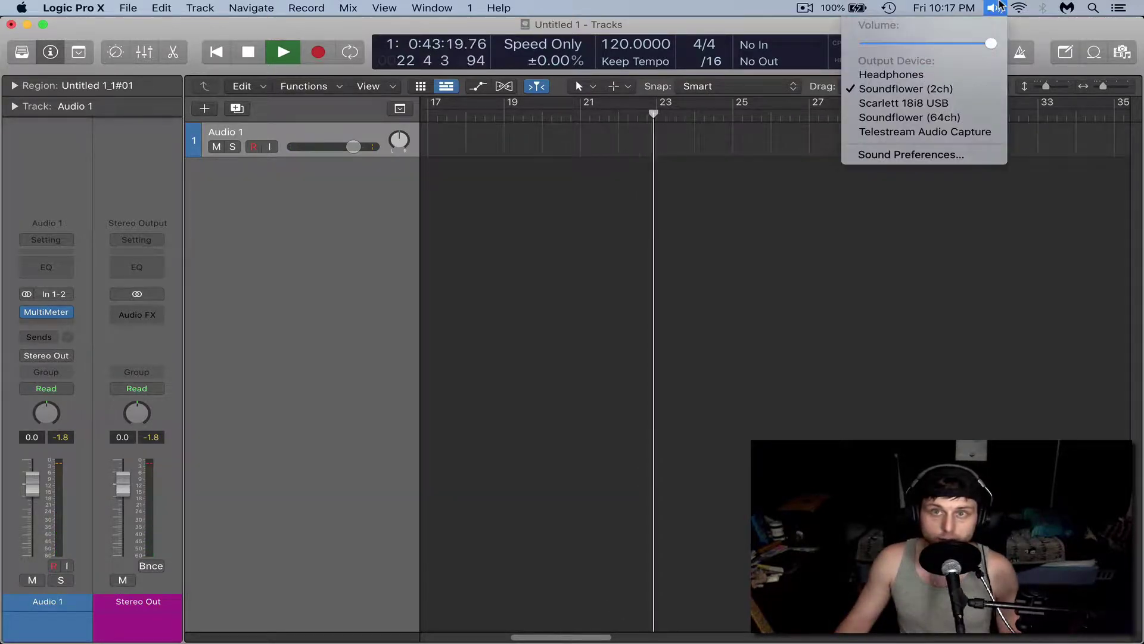
pyautogui.click(999, 6)
pyautogui.click(999, 6)
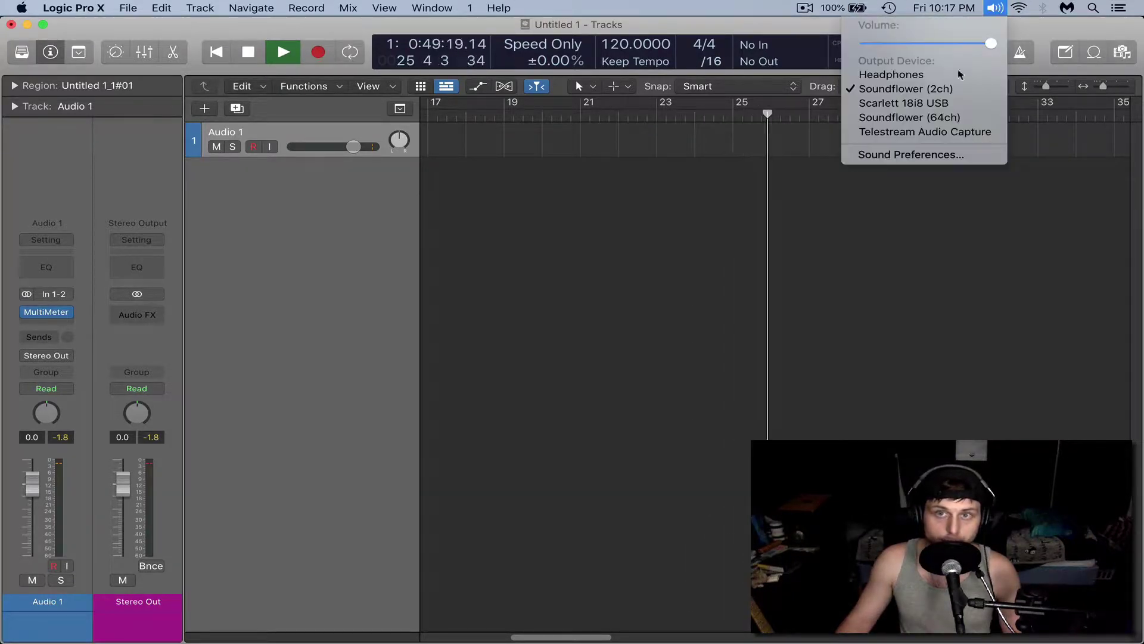
pyautogui.click(933, 78)
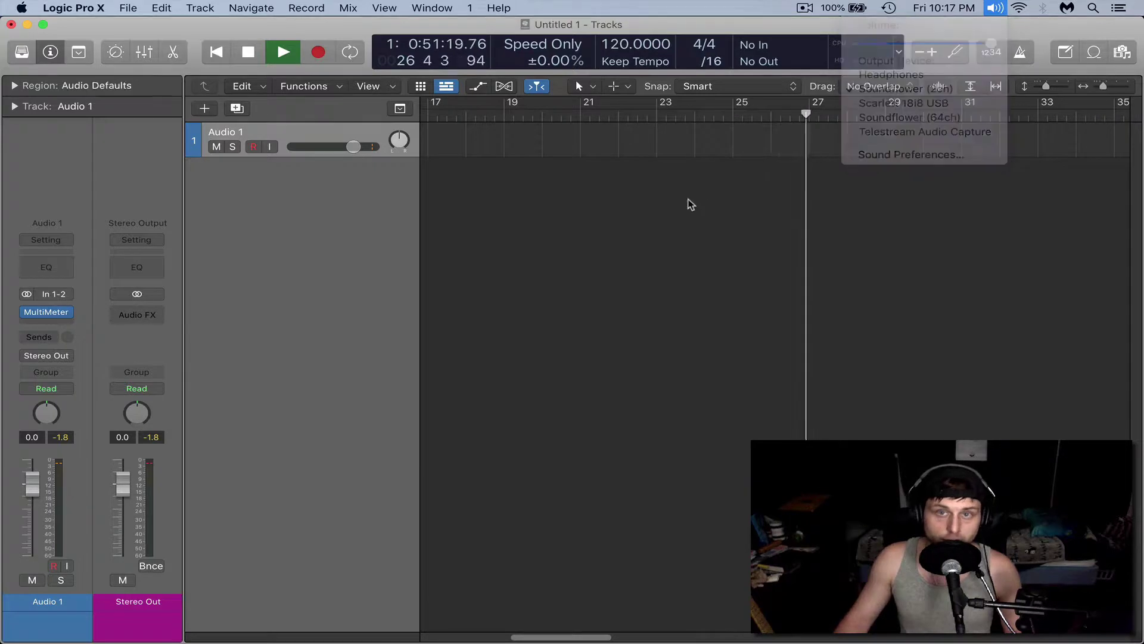